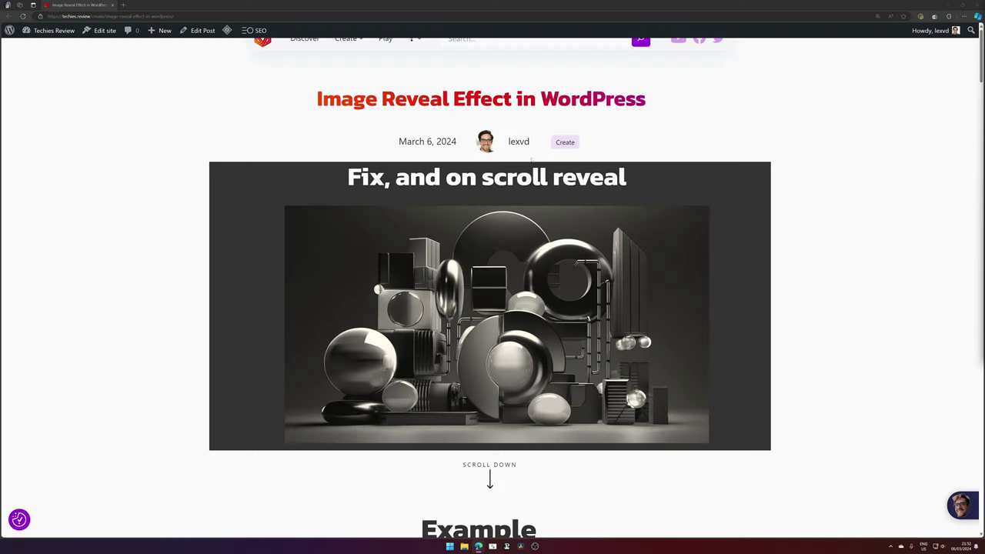
# - Scroll down the post to the 'Fix, and on scroll reveal' image and its Clip-Path caption
pyautogui.scroll(-6, 534, 214)
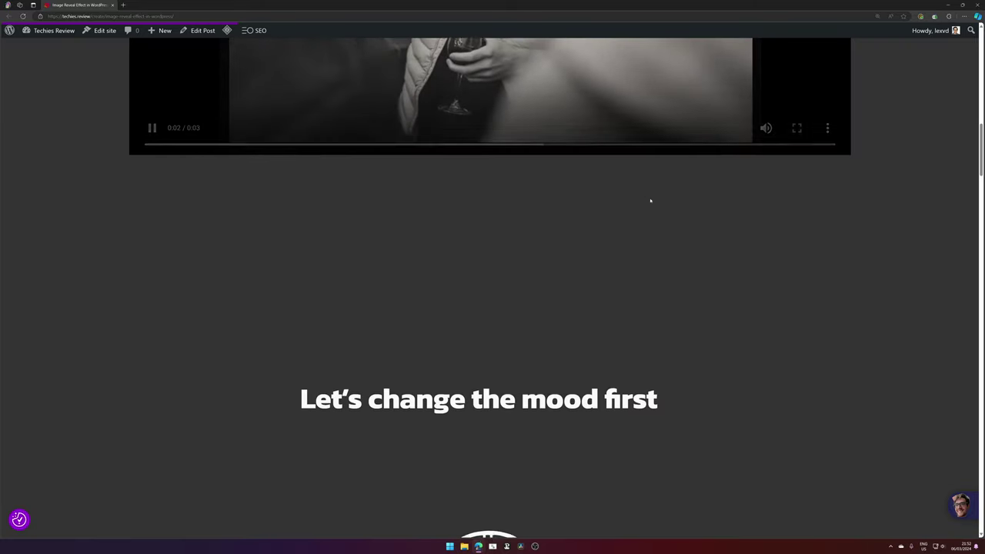
pyautogui.scroll(-5, 651, 201)
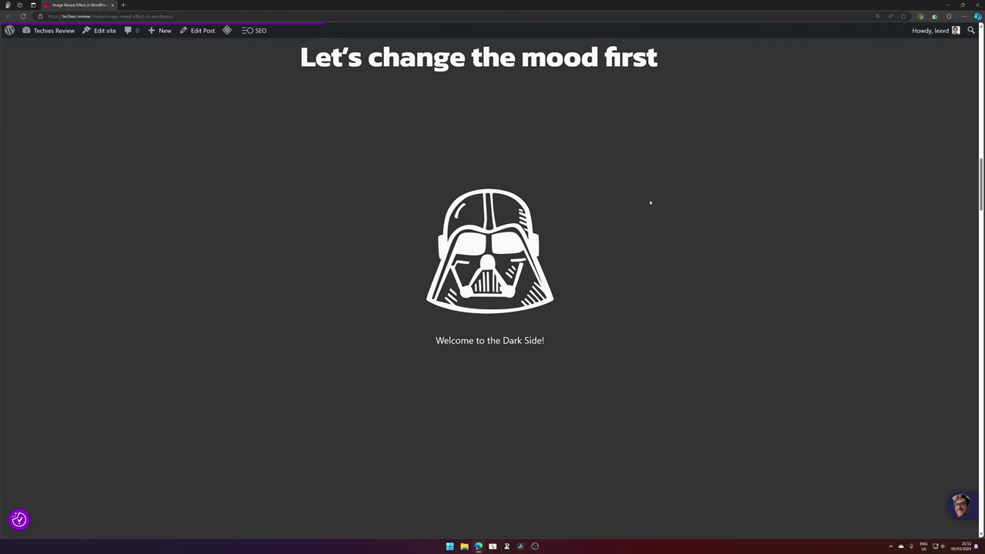
pyautogui.scroll(-1, 394, 158)
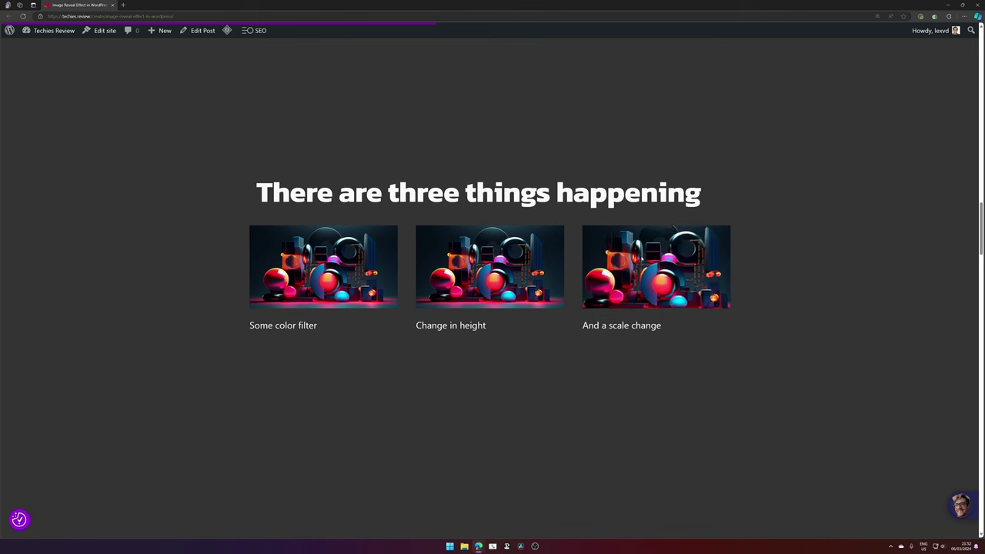
pyautogui.scroll(-5, 752, 231)
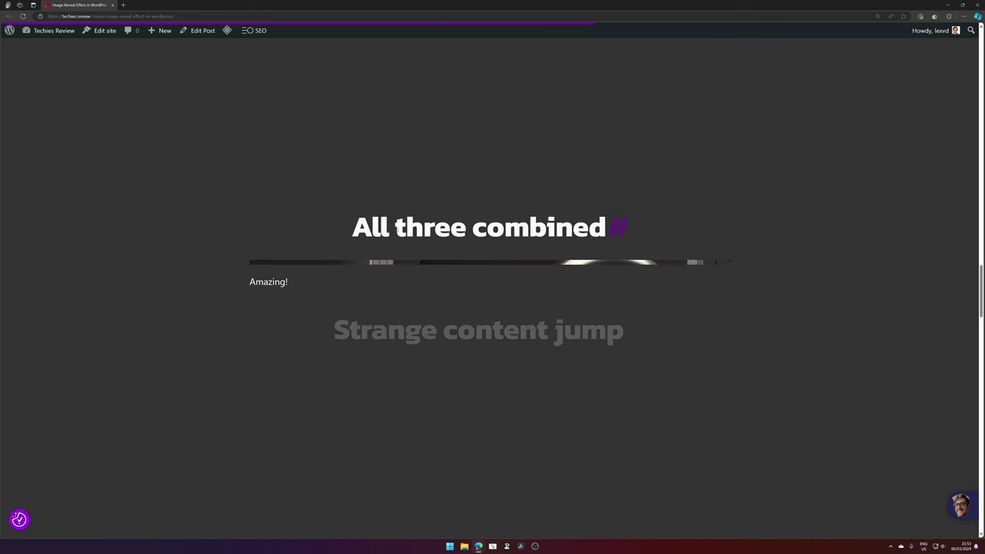
pyautogui.scroll(-1, 778, 235)
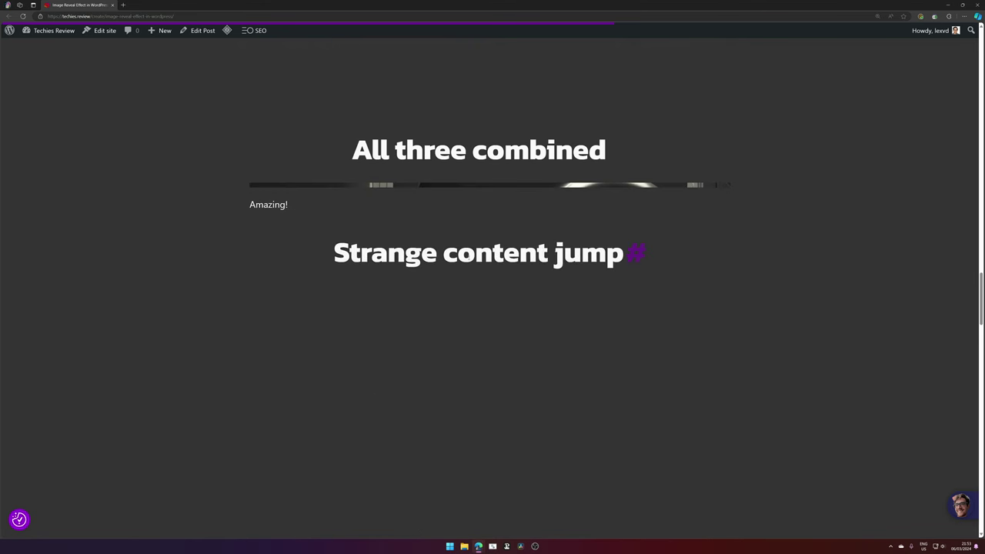
pyautogui.scroll(-2, 505, 223)
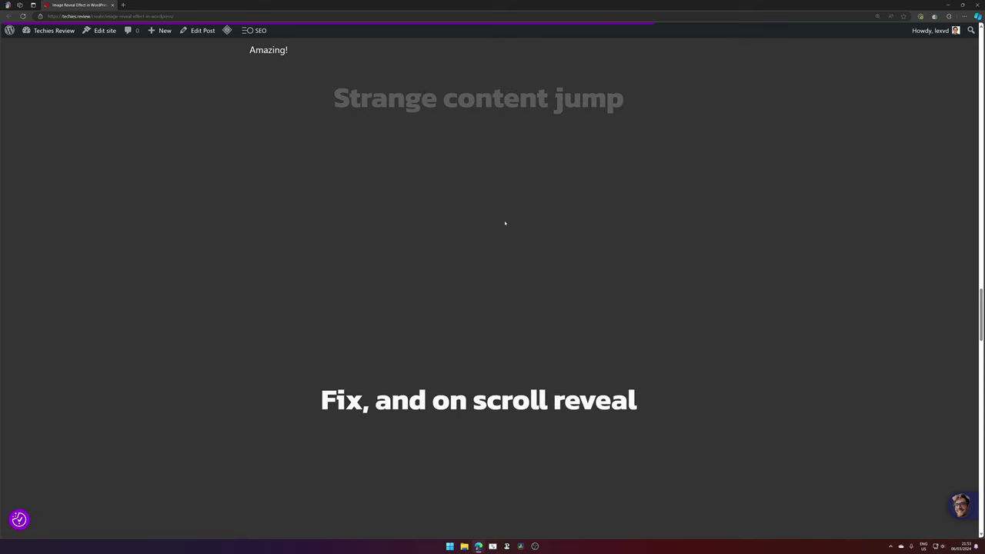
pyautogui.scroll(-3, 693, 197)
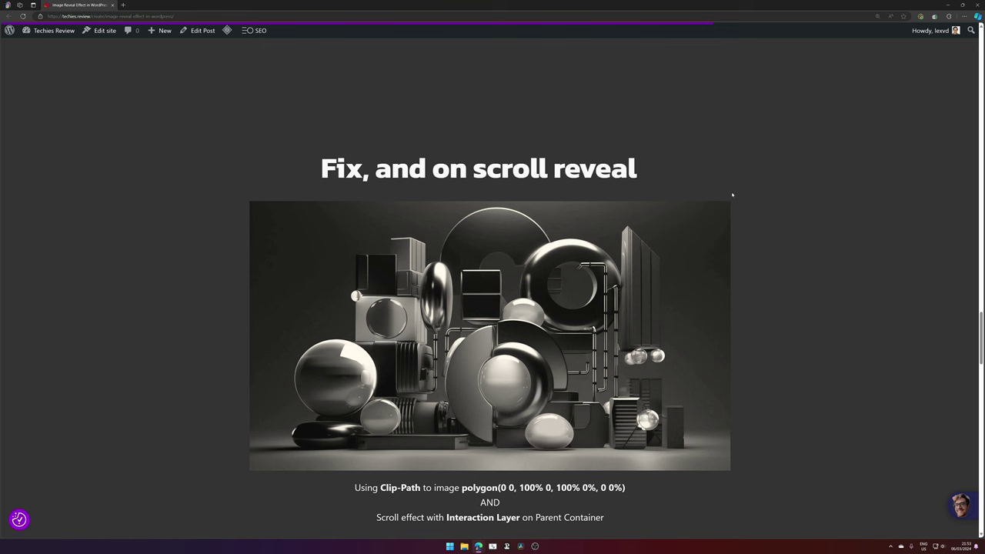
pyautogui.scroll(-1, 680, 212)
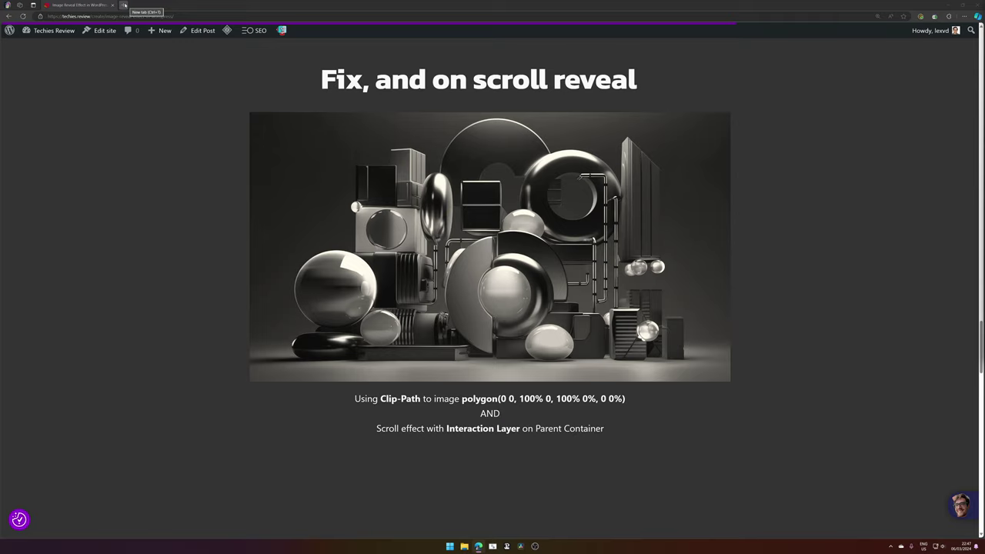
# - Open the Clippy clip-path maker in a new tab and locate its polygon coordinates
pyautogui.click(123, 5)
pyautogui.write('clippy/')
pyautogui.press('Return')
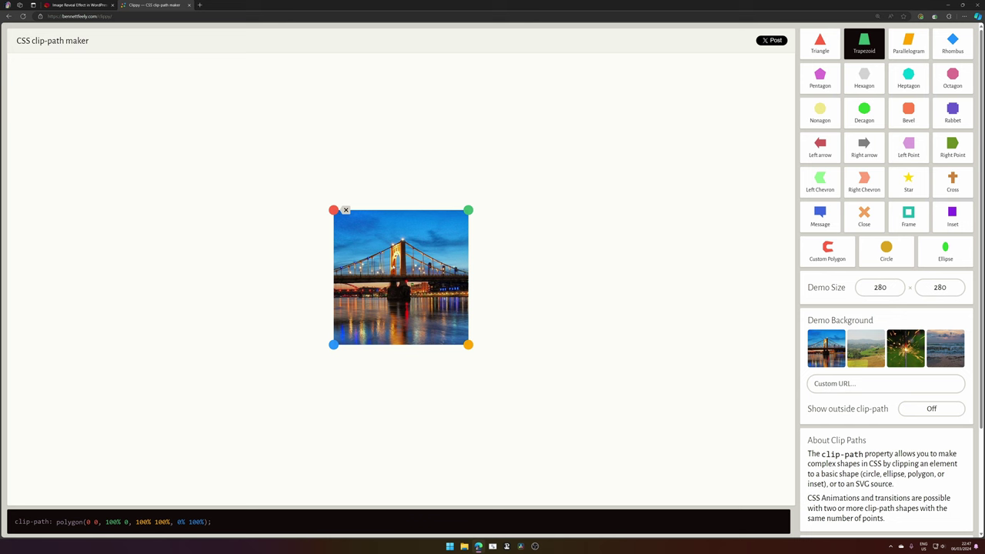
pyautogui.click(89, 522)
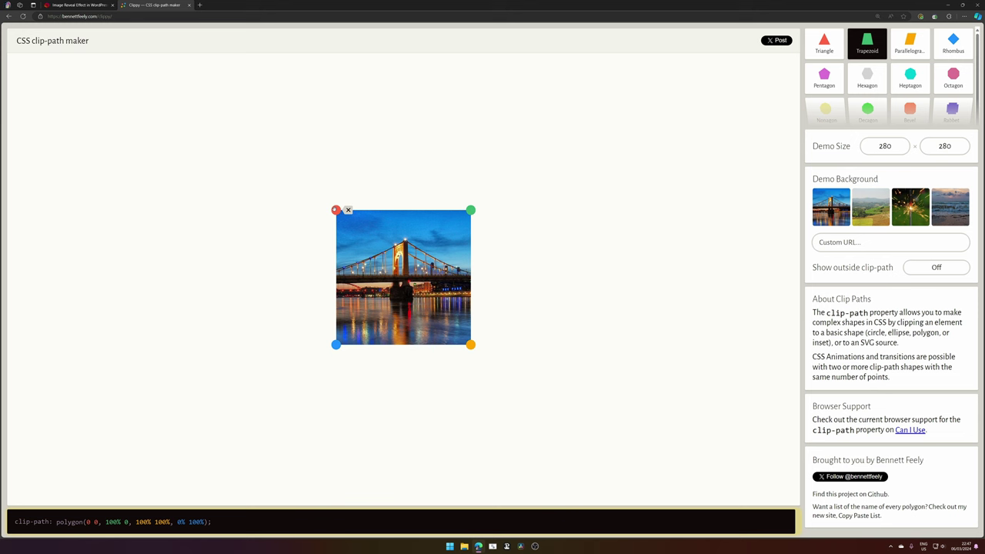
# - Move the bottom-right polygon point up to the top-right corner, giving 100% 0
pyautogui.moveTo(336, 210)
pyautogui.mouseDown()
pyautogui.moveTo(347, 226)
pyautogui.moveTo(336, 209)
pyautogui.mouseUp()
pyautogui.moveTo(471, 345); pyautogui.dragTo(518, 377)
pyautogui.moveTo(584, 291); pyautogui.dragTo(615, 180)
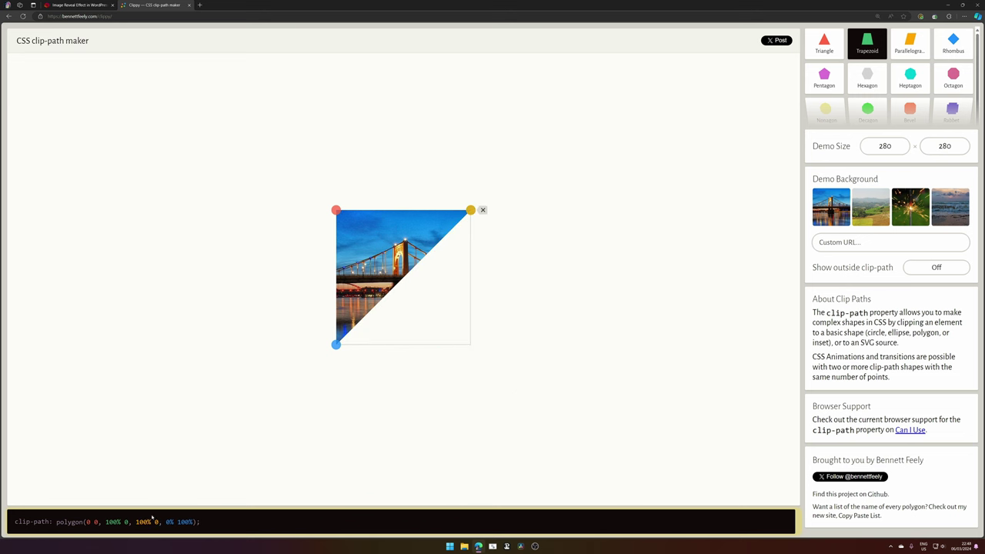
pyautogui.moveTo(136, 523); pyautogui.dragTo(159, 522)
pyautogui.click(157, 523)
pyautogui.doubleClick(156, 523)
# - Drag the bottom-left point to the top to hide the image, then restore the full square
pyautogui.moveTo(335, 344); pyautogui.dragTo(314, 358)
pyautogui.moveTo(307, 350); pyautogui.dragTo(283, 197)
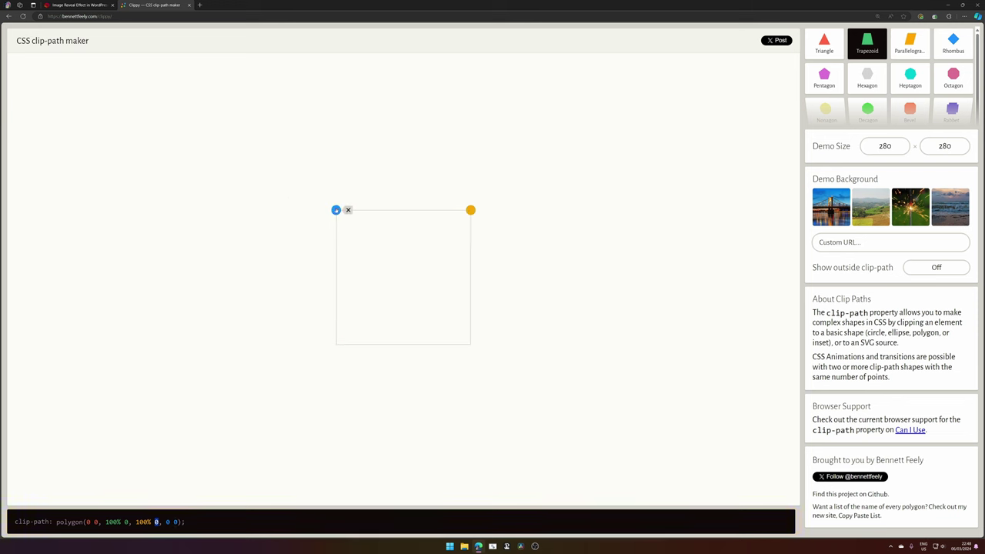
pyautogui.moveTo(335, 210); pyautogui.dragTo(336, 345)
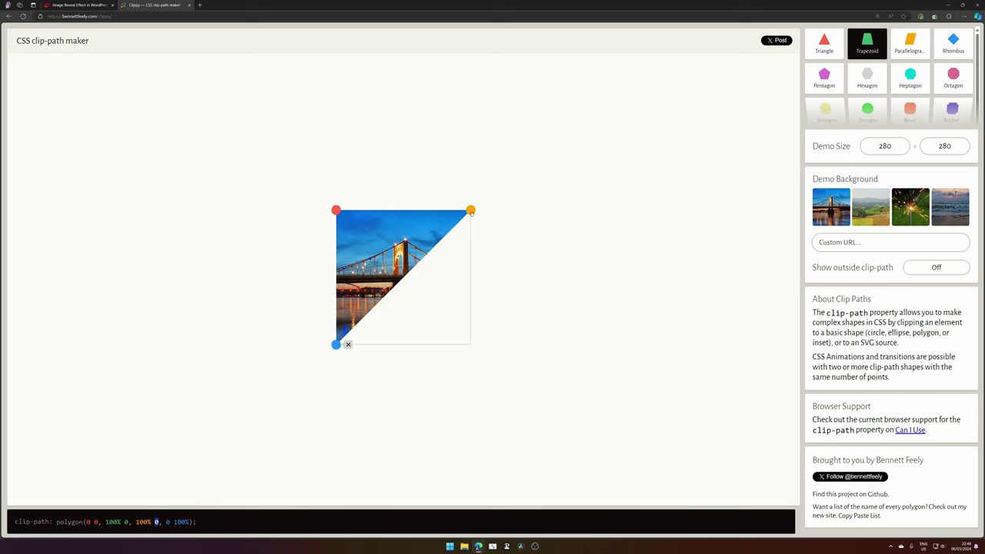
pyautogui.moveTo(470, 210); pyautogui.dragTo(472, 345)
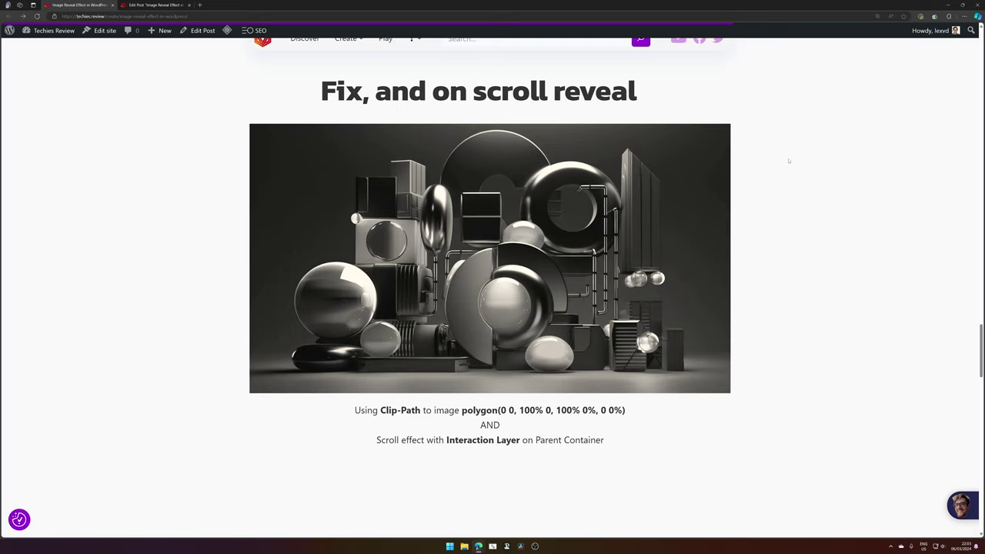
# - Scroll down the post to the colourful image under 'Let's show & follow along'
pyautogui.scroll(-6, 792, 163)
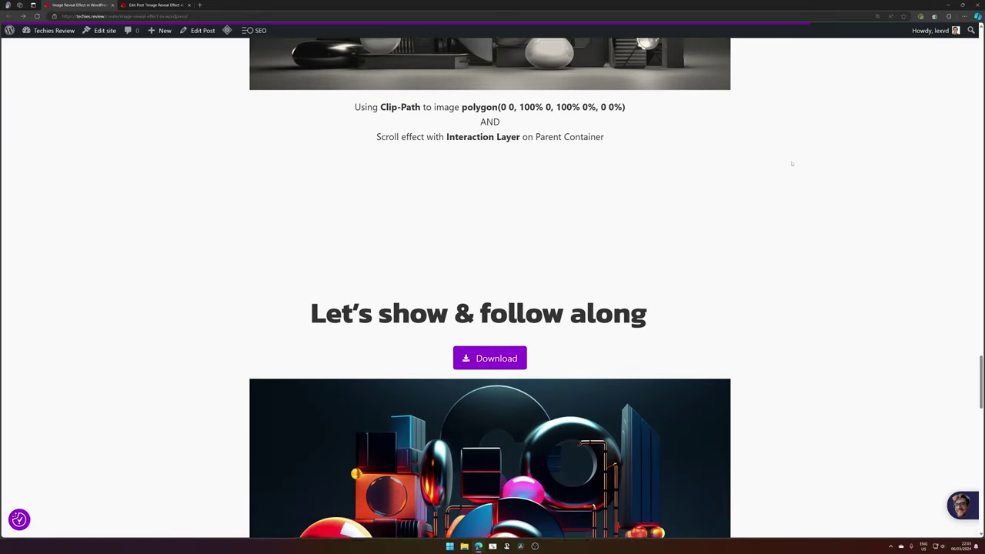
pyautogui.scroll(-1, 792, 163)
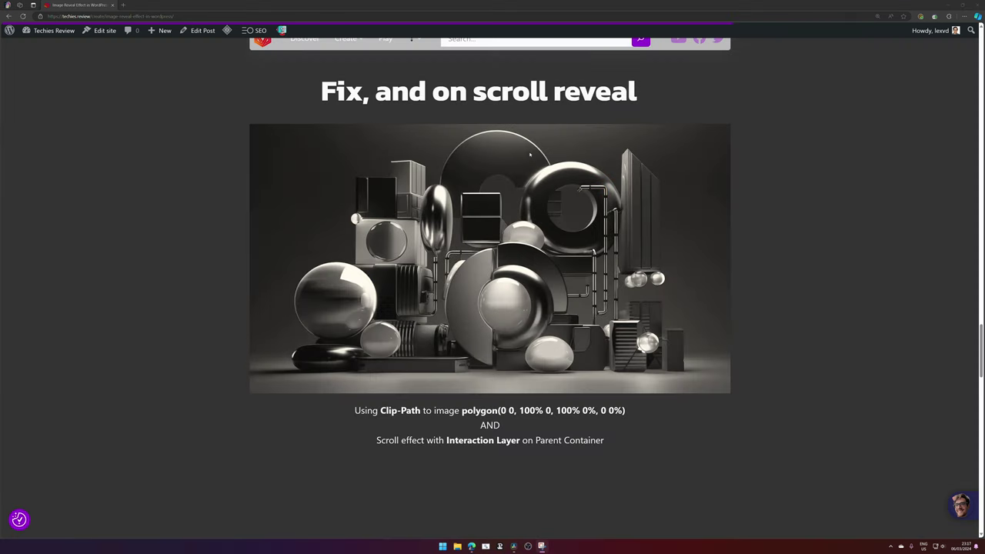
pyautogui.scroll(-5, 529, 155)
pyautogui.scroll(-2, 529, 154)
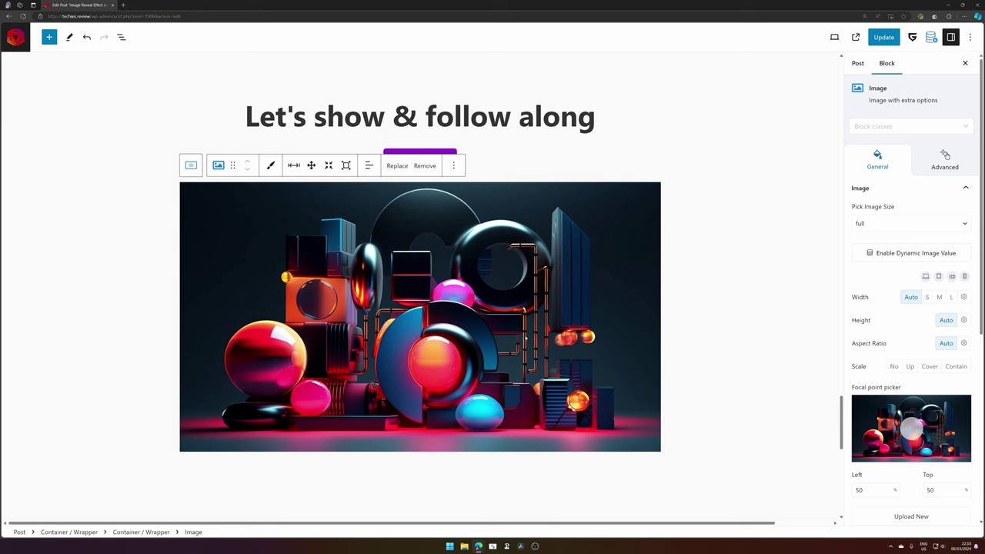
# - In the image's Filters and Mix Blend controls, set sepia .2, contrast .9 and grayscale 1
pyautogui.scroll(-5, 924, 254)
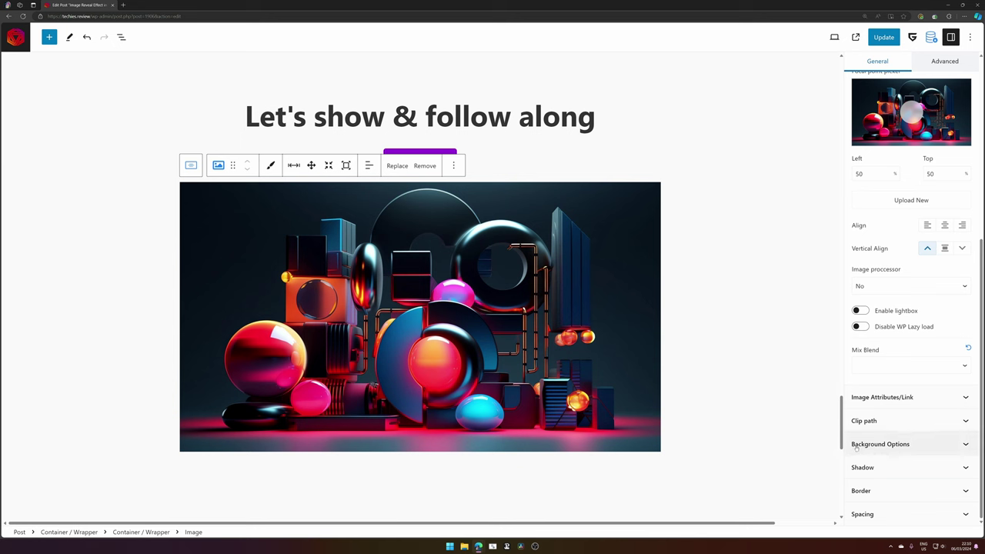
pyautogui.click(912, 446)
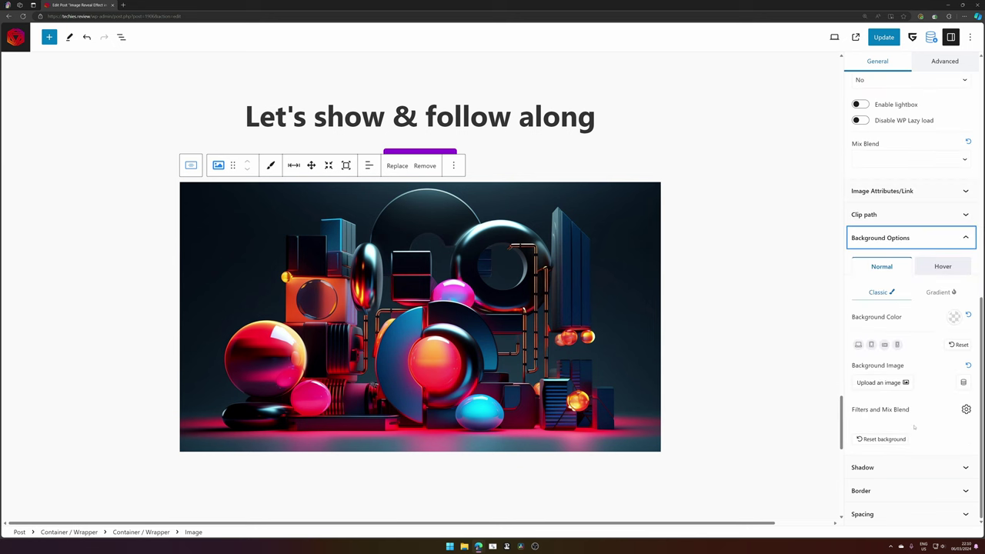
pyautogui.moveTo(852, 409); pyautogui.dragTo(911, 412)
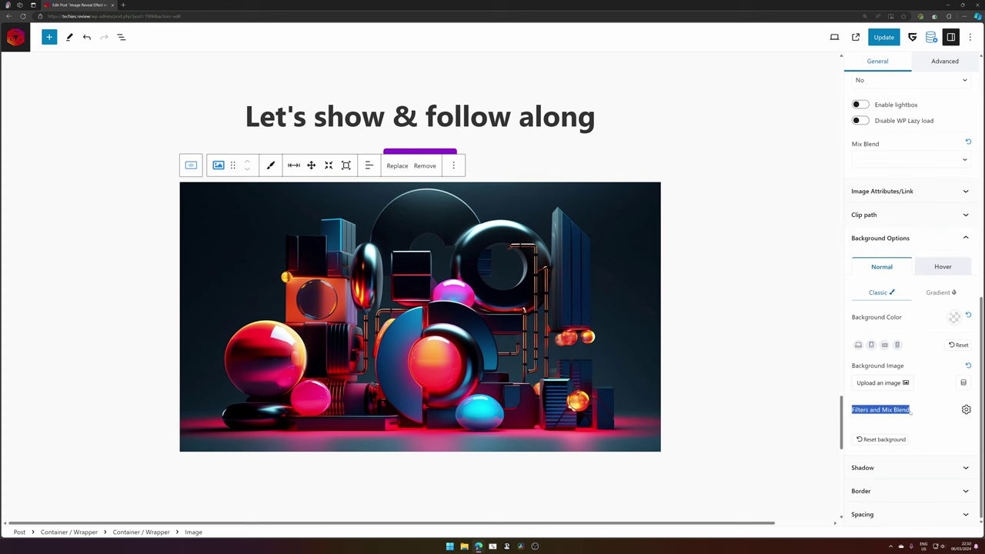
pyautogui.click(966, 410)
pyautogui.click(942, 279)
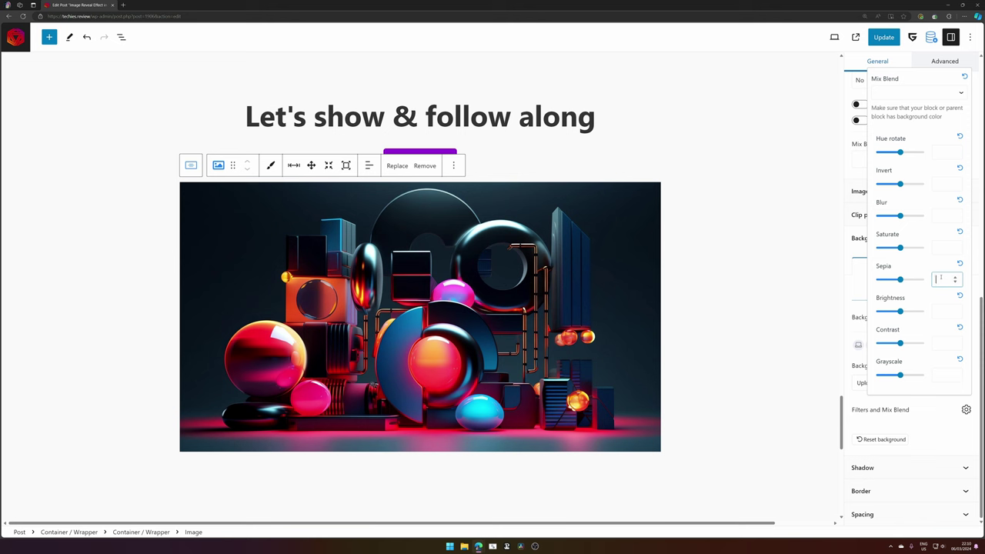
pyautogui.write('2')
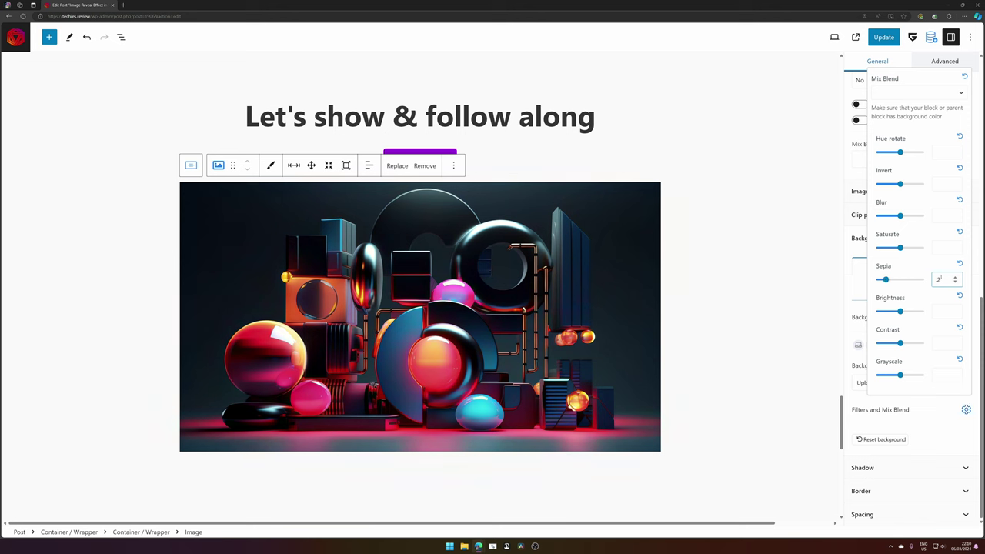
pyautogui.click(941, 342)
pyautogui.write('.9')
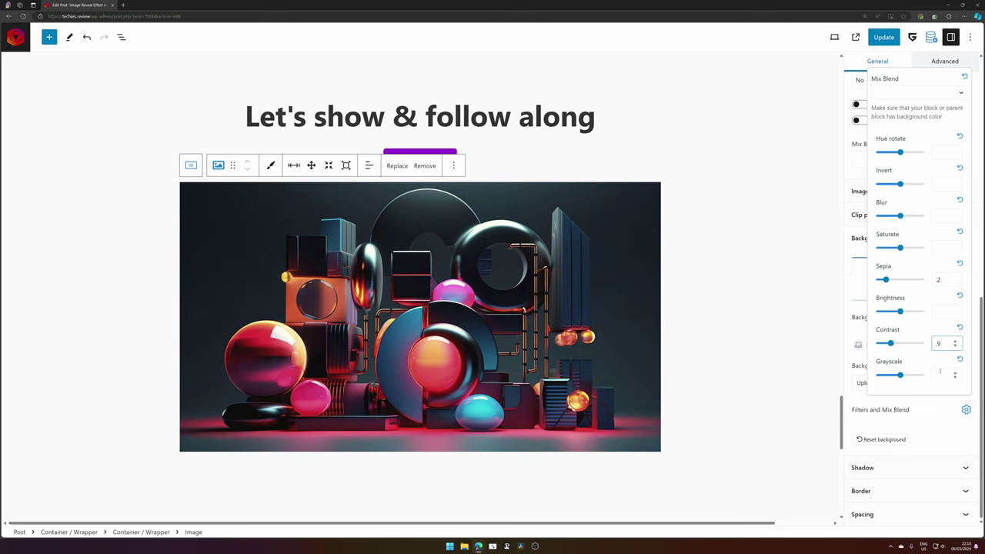
pyautogui.click(940, 372)
pyautogui.write('1')
pyautogui.click(927, 425)
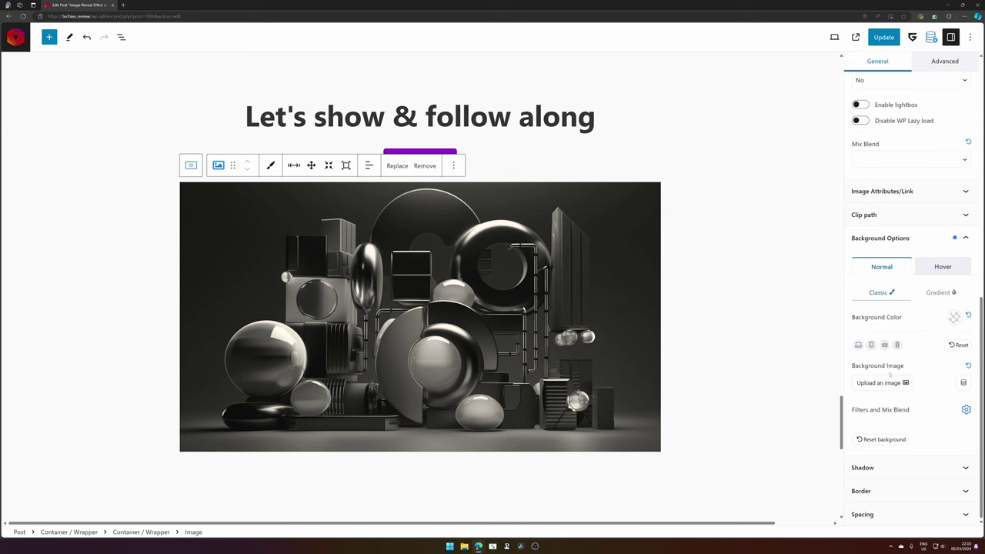
# - Reset the contrast filter to 0.9 after it was accidentally raised
pyautogui.click(965, 410)
pyautogui.moveTo(899, 343)
pyautogui.mouseDown()
pyautogui.moveTo(914, 343)
pyautogui.moveTo(877, 343)
pyautogui.moveTo(915, 344)
pyautogui.moveTo(901, 343)
pyautogui.mouseUp()
pyautogui.press('Tab')
pyautogui.write('0.9')
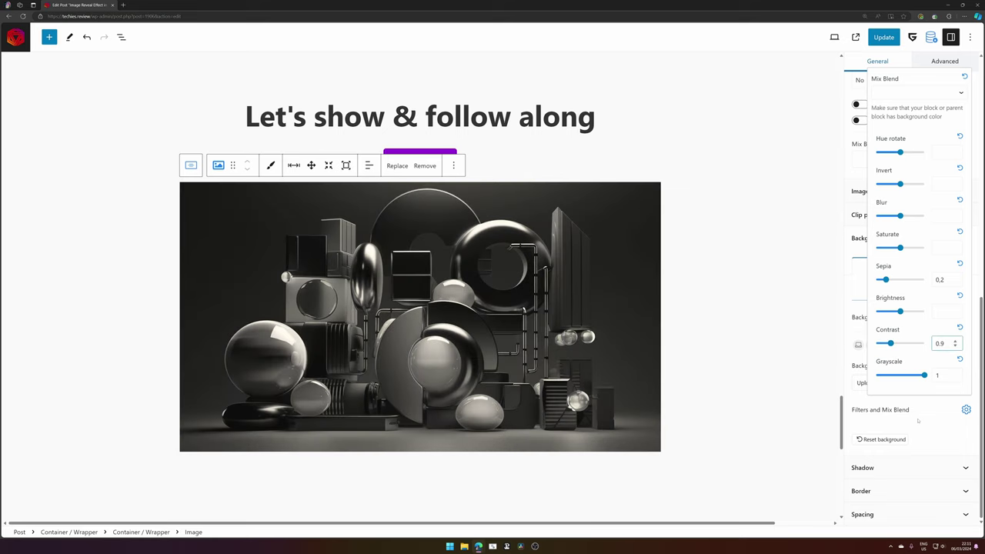
pyautogui.click(917, 421)
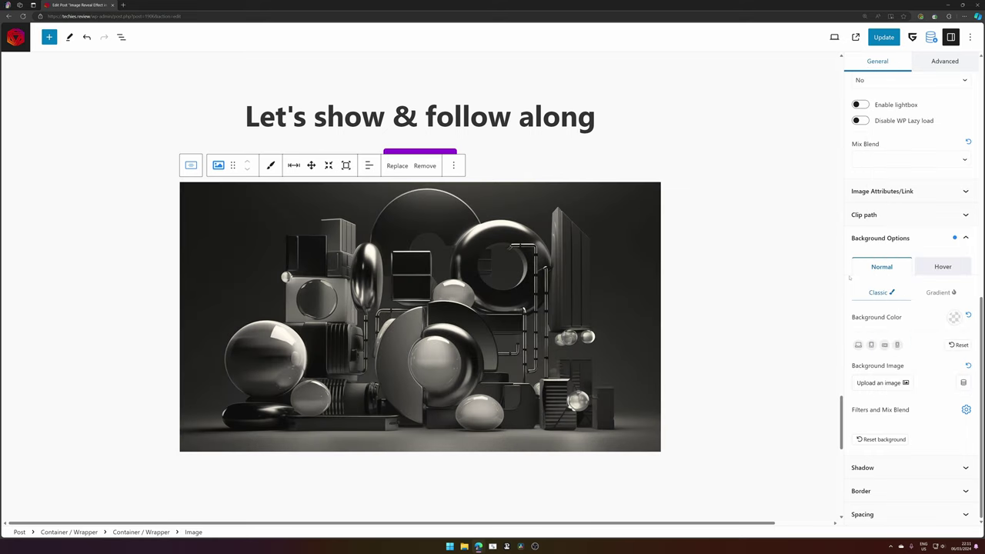
pyautogui.scroll(5, 939, 138)
# - Give the image block a CSS transform scale of 1,5 in its advanced settings
pyautogui.click(944, 141)
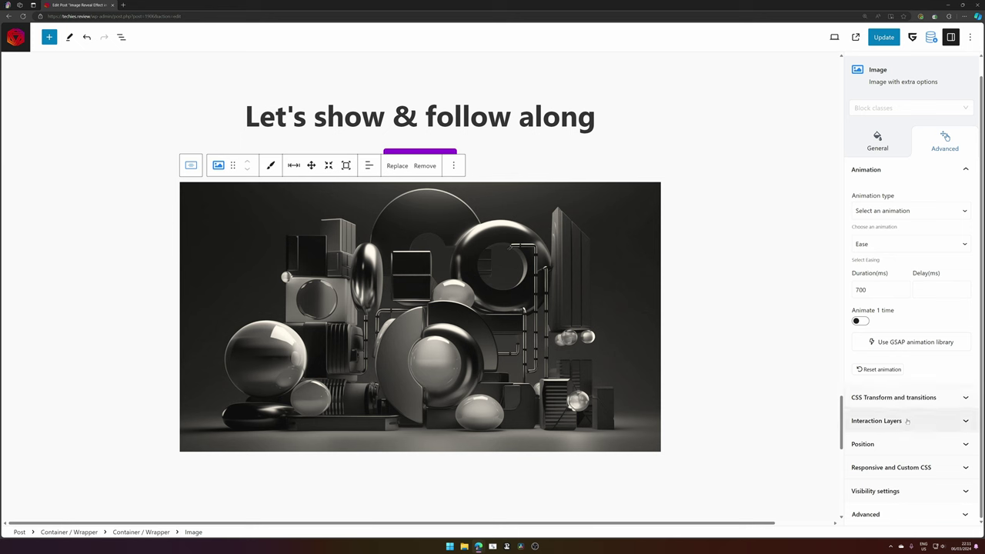
pyautogui.click(923, 397)
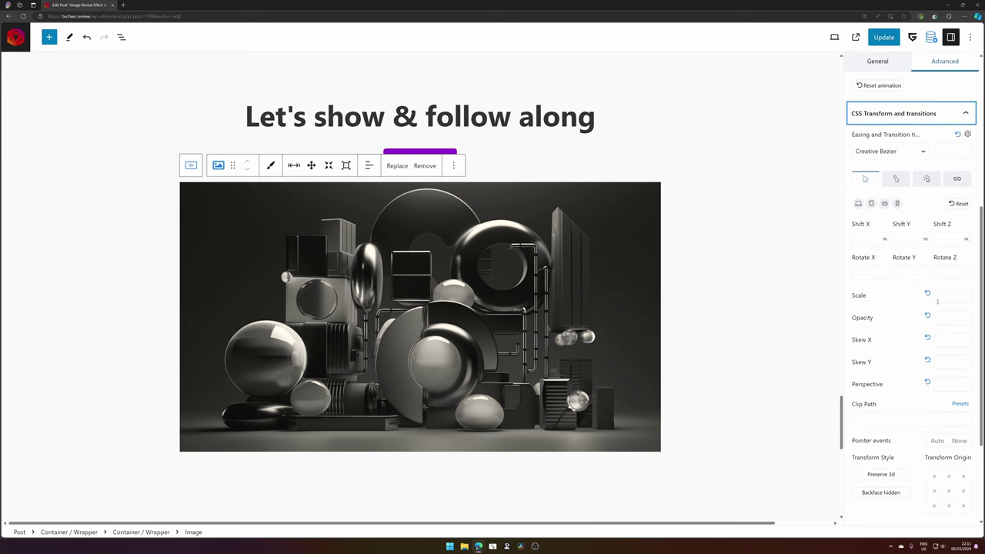
pyautogui.click(943, 296)
pyautogui.write('1')
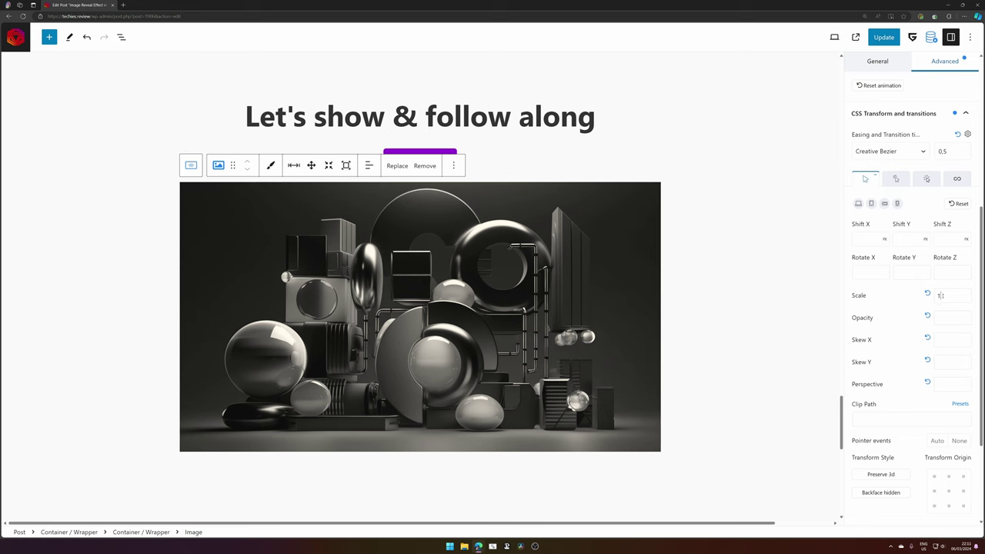
pyautogui.write(',5')
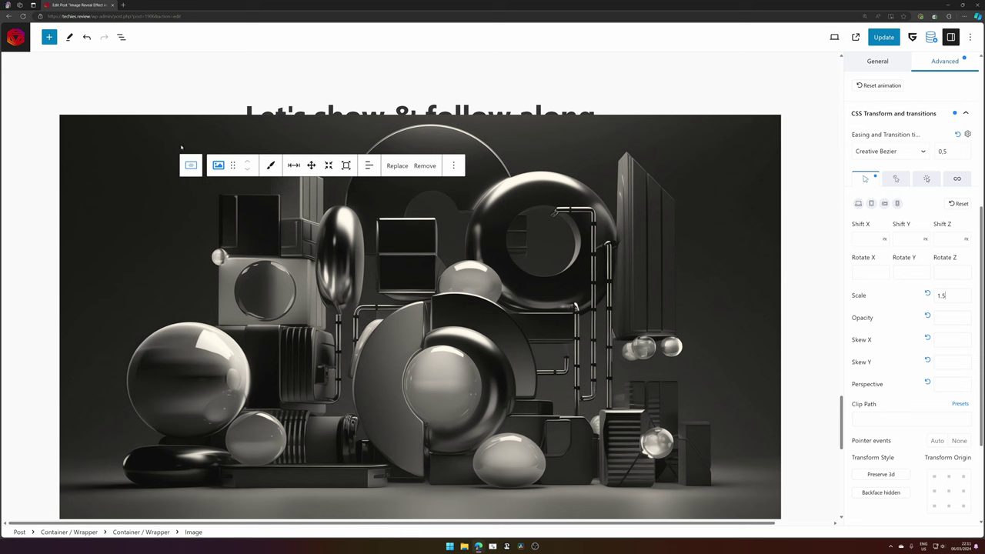
pyautogui.click(191, 165)
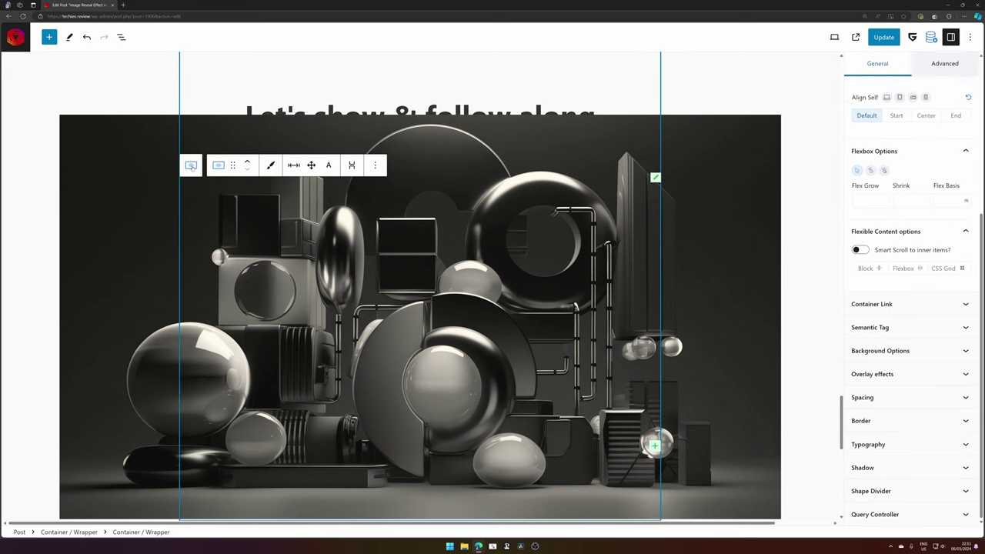
# - In List View, select the image's Container / Wrapper and set its Spacing overflow to Hidden
pyautogui.click(121, 37)
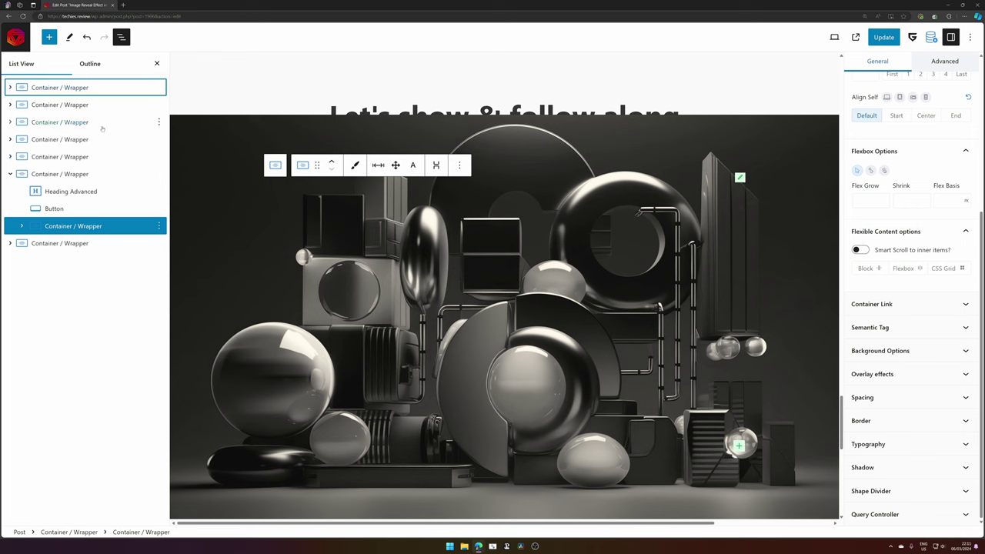
pyautogui.click(420, 249)
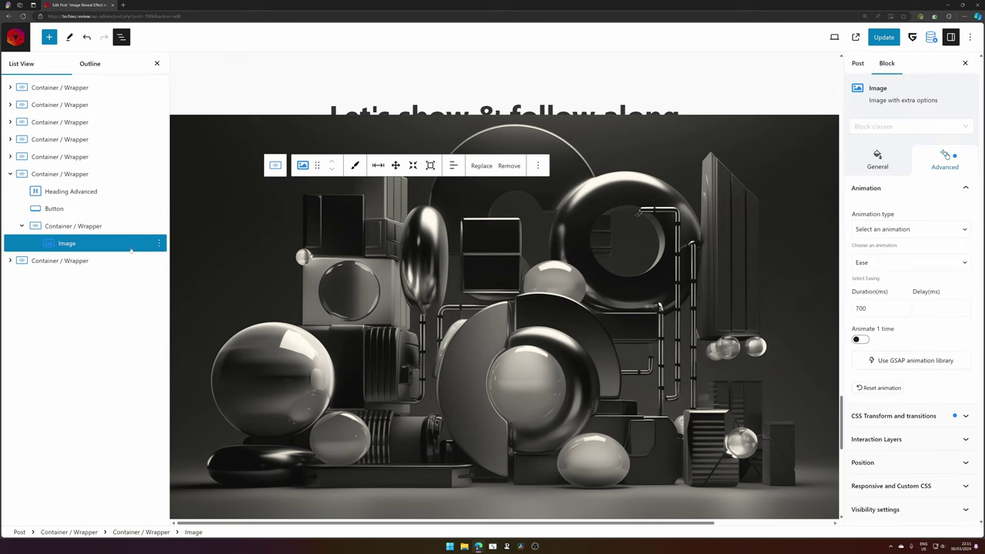
pyautogui.click(94, 227)
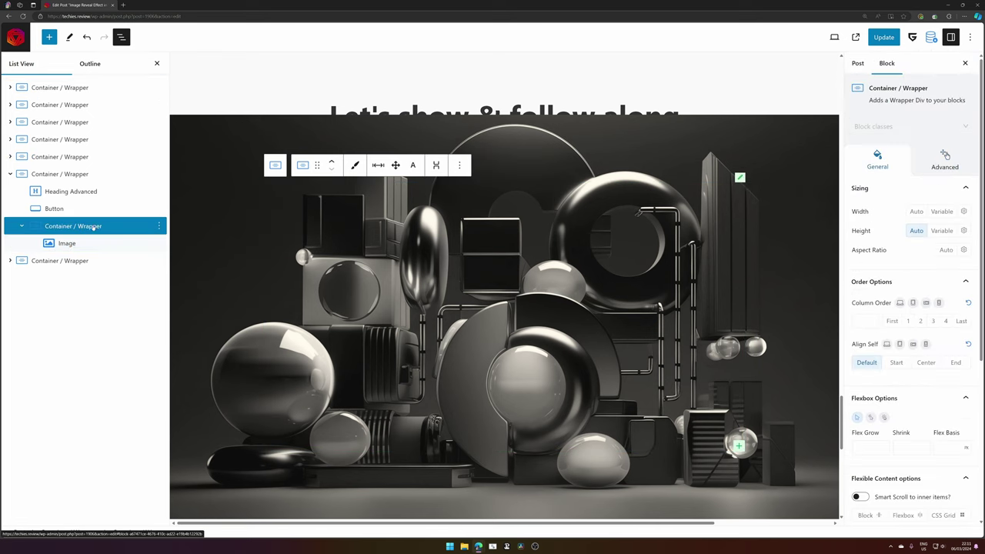
pyautogui.scroll(-5, 908, 347)
pyautogui.click(870, 293)
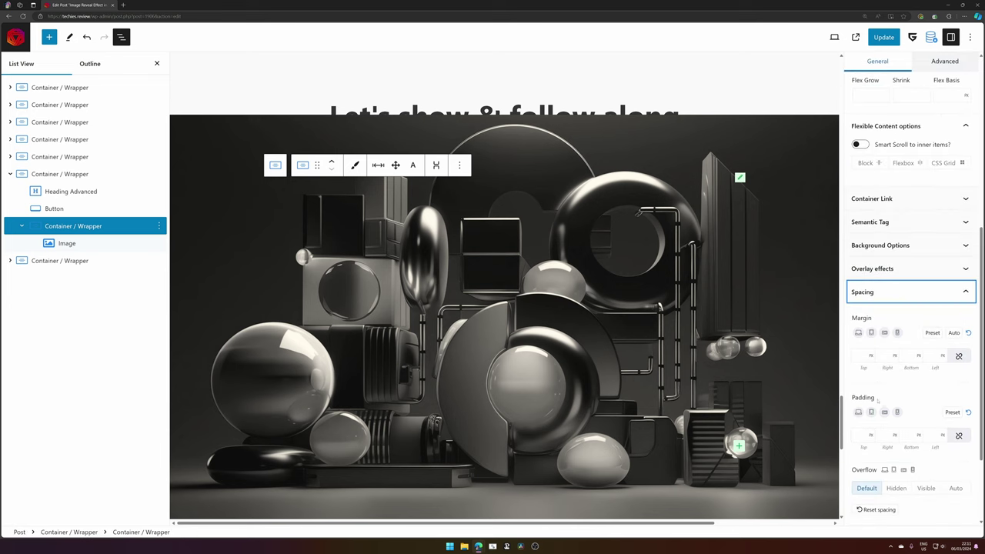
pyautogui.scroll(-3, 873, 393)
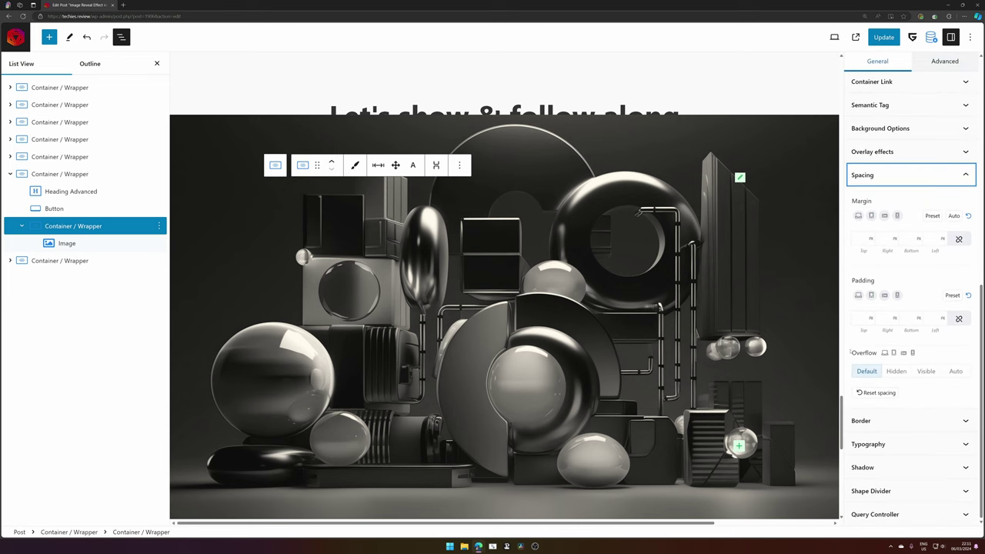
pyautogui.doubleClick(876, 354)
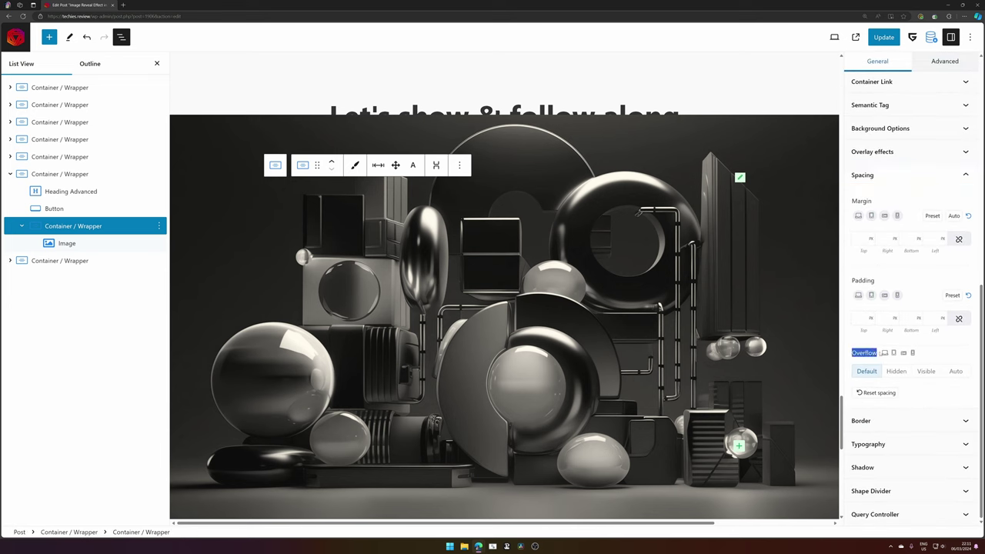
pyautogui.click(894, 372)
pyautogui.click(895, 372)
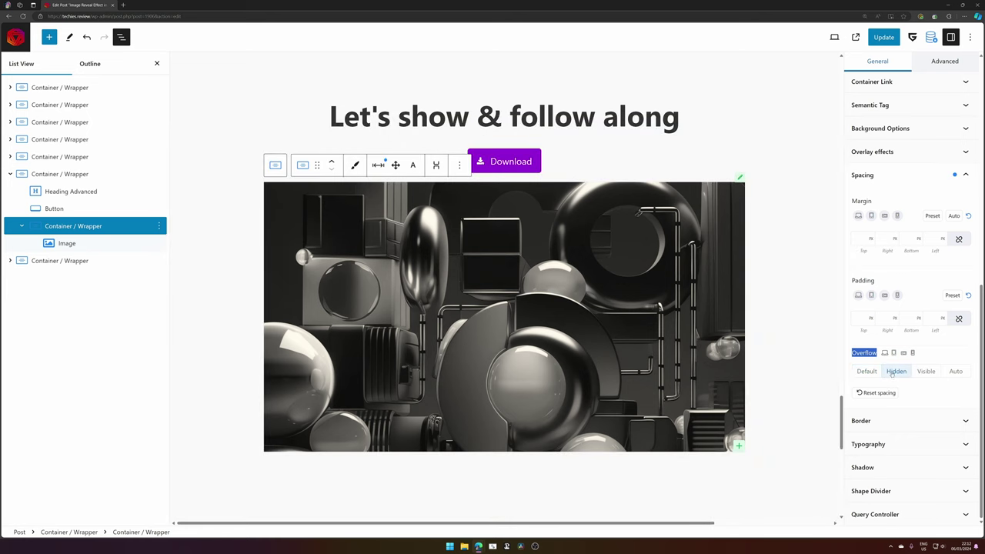
# - Add a new interaction layer under the container's Advanced > Interaction Layers settings
pyautogui.click(939, 64)
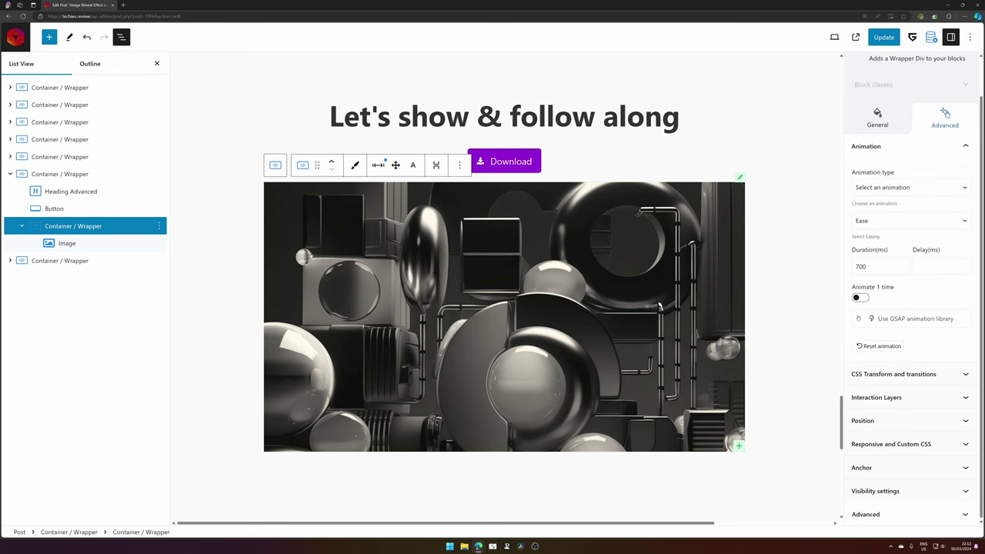
pyautogui.click(900, 400)
pyautogui.click(895, 380)
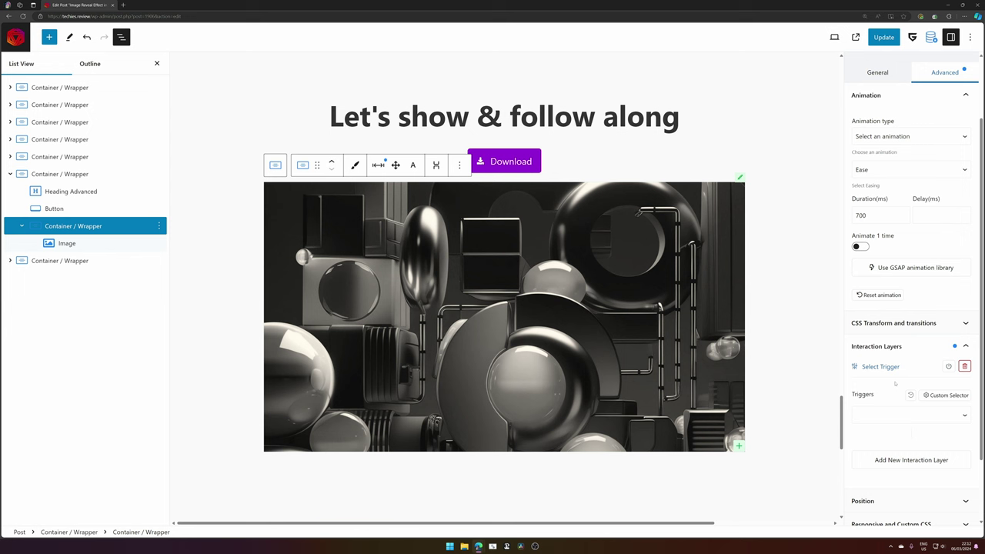
pyautogui.scroll(-2, 916, 304)
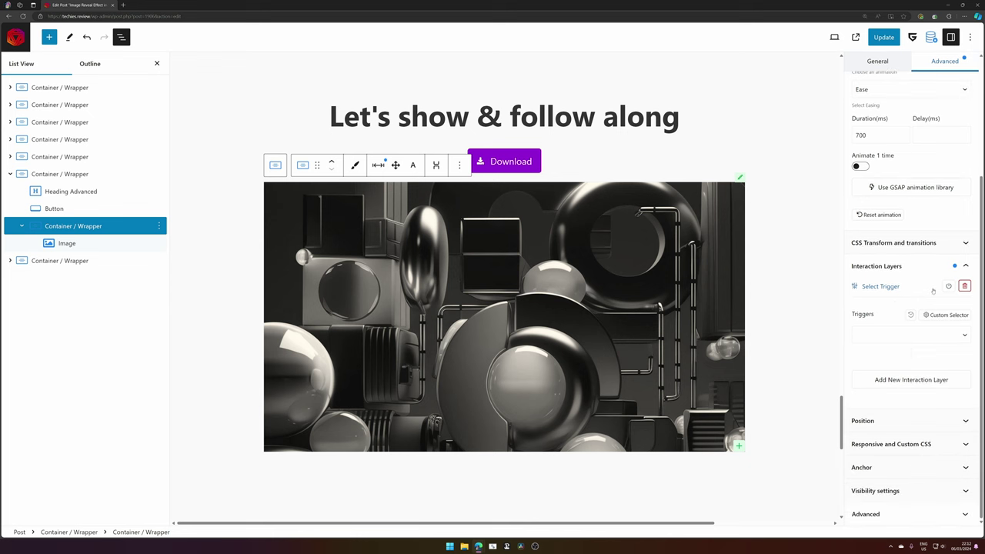
pyautogui.click(873, 337)
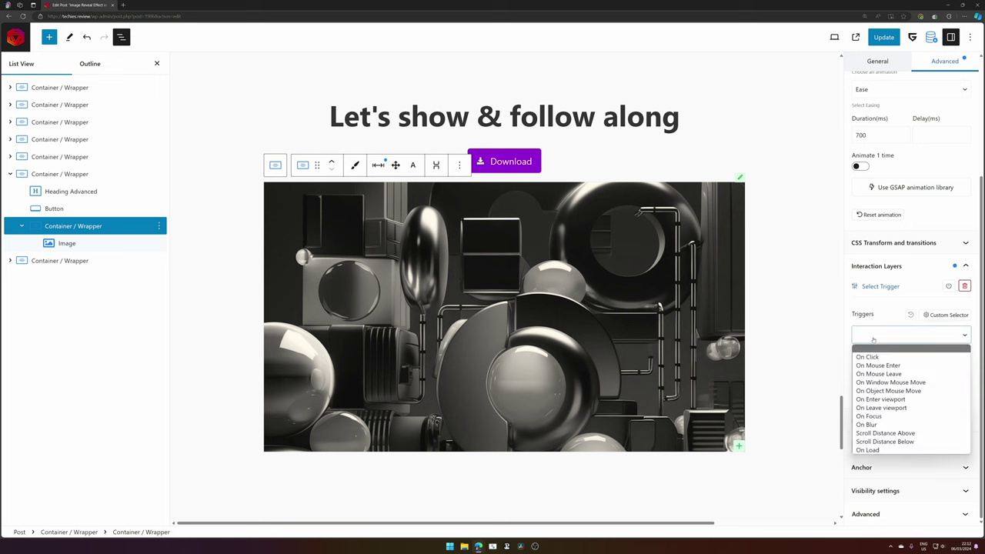
# - Set the trigger to On Enter viewport with Center view root margin -50% 0% -50% 0%, then save
pyautogui.click(882, 399)
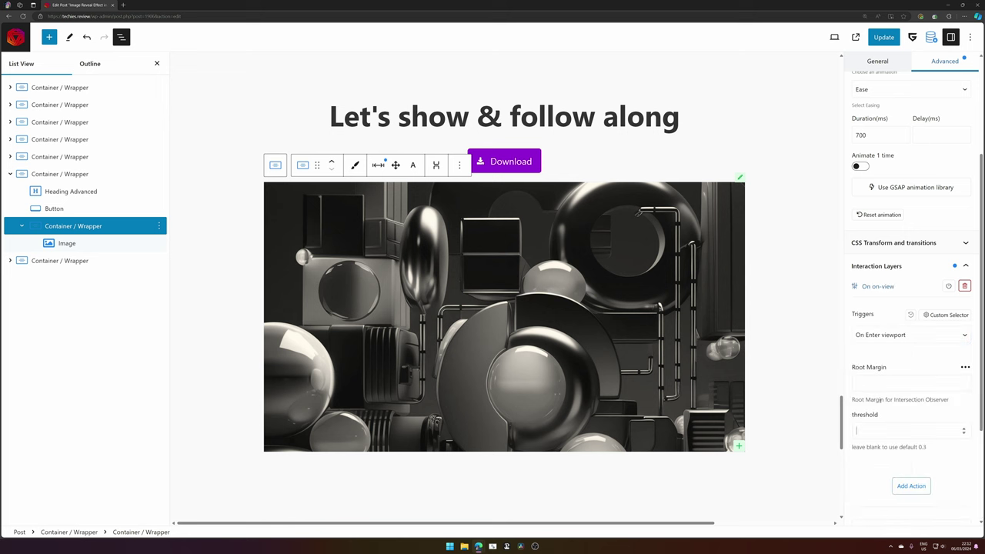
pyautogui.scroll(-2, 950, 332)
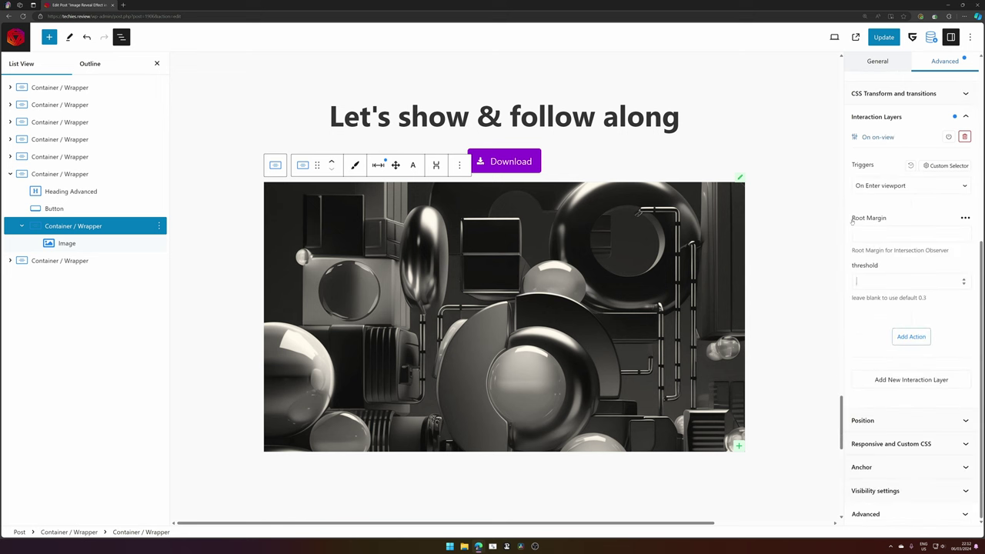
pyautogui.moveTo(862, 219); pyautogui.dragTo(896, 219)
pyautogui.click(910, 218)
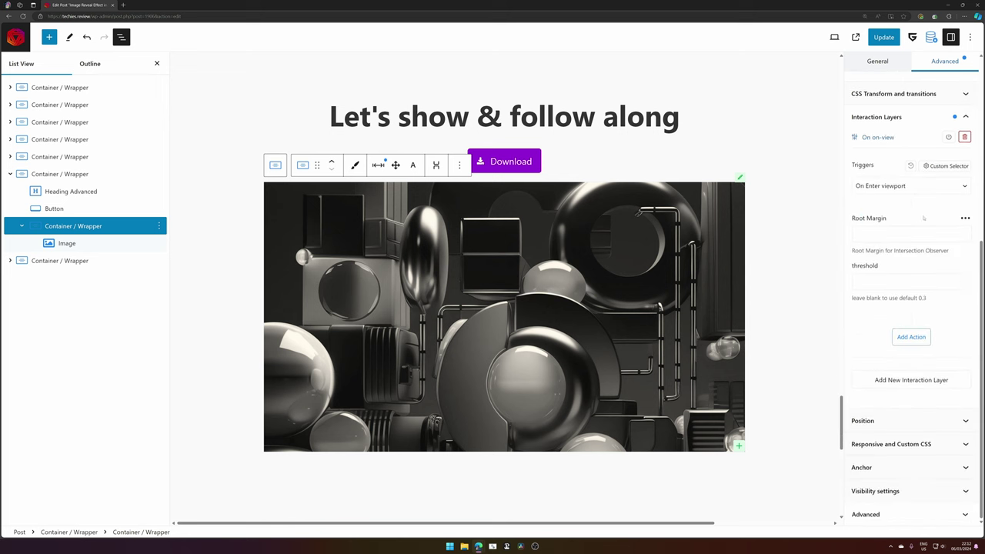
pyautogui.click(963, 218)
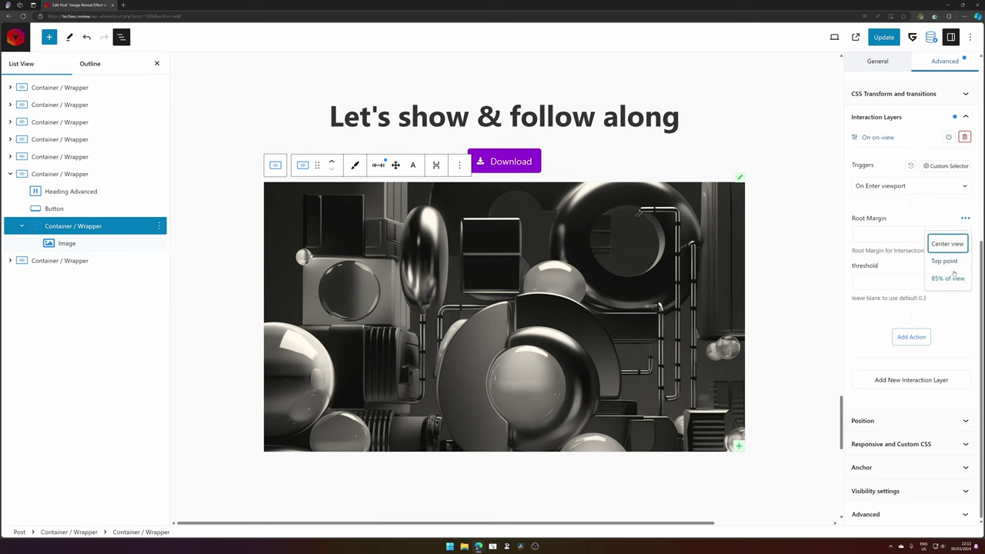
pyautogui.click(949, 244)
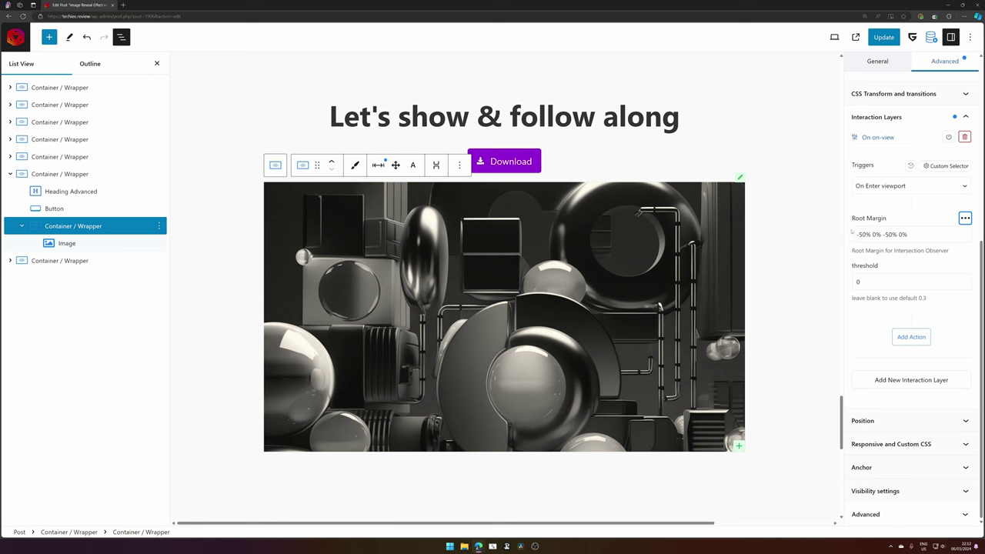
pyautogui.moveTo(854, 234); pyautogui.dragTo(910, 234)
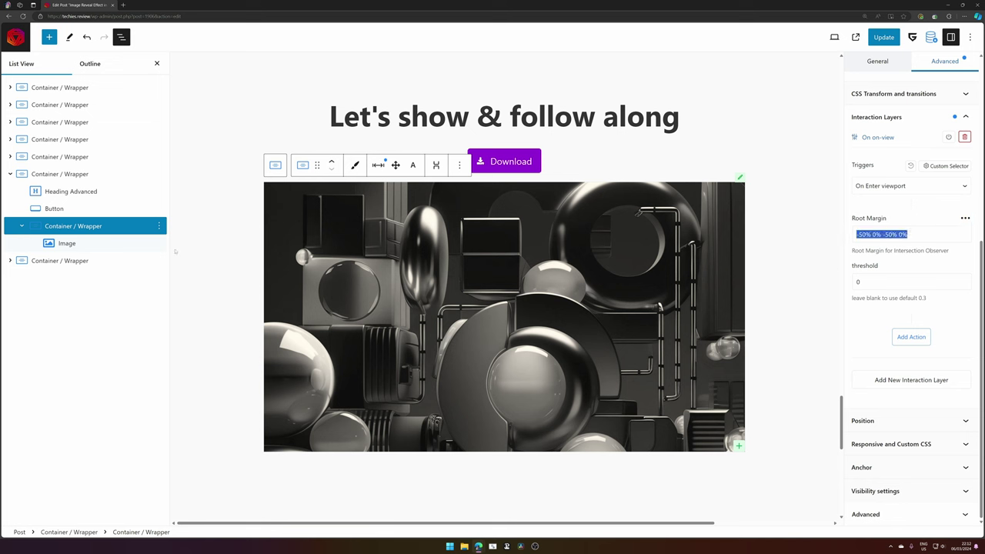
pyautogui.click(898, 234)
pyautogui.moveTo(855, 234); pyautogui.dragTo(871, 234)
pyautogui.hotkey('ctrl', 's')
# - Add a Set CSS Variable/Property action that sets transform to scale(1)
pyautogui.click(911, 336)
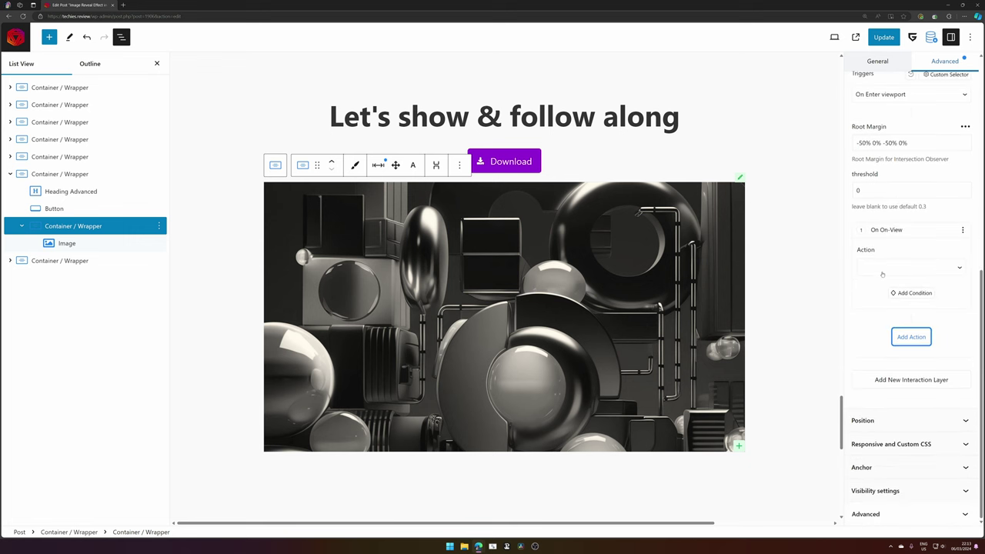
pyautogui.click(883, 267)
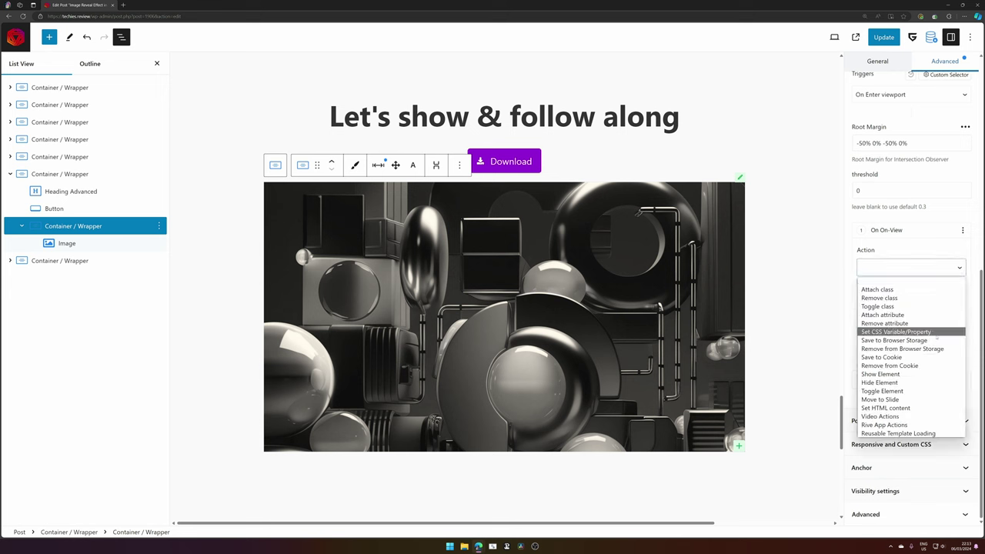
pyautogui.click(937, 335)
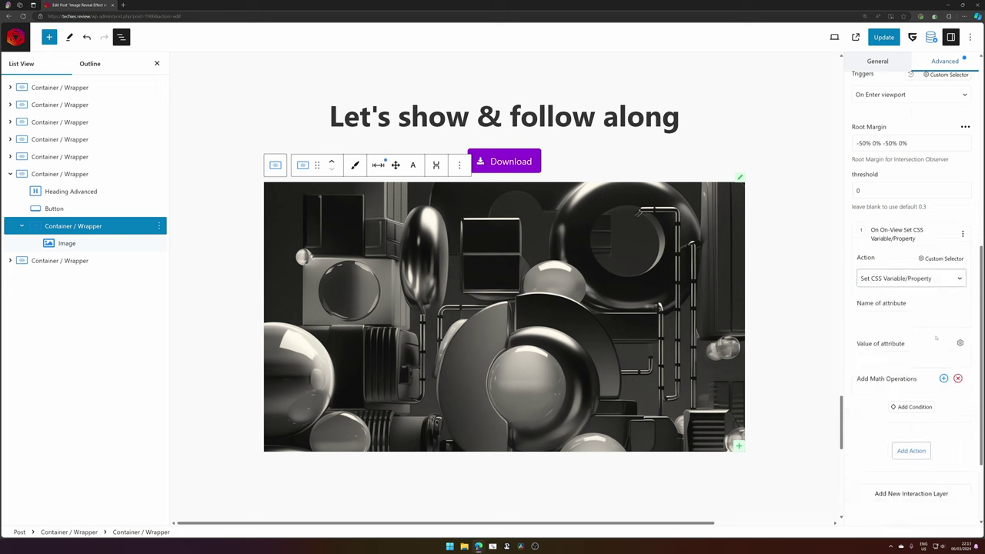
pyautogui.scroll(-2, 885, 205)
pyautogui.click(885, 206)
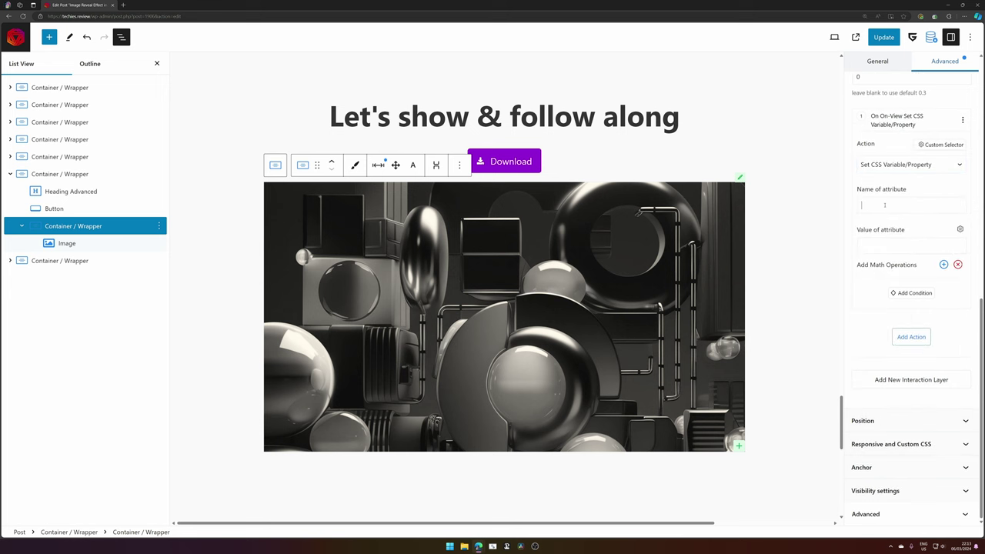
pyautogui.write('tr')
pyautogui.write('ansform')
pyautogui.write('scale')
pyautogui.write('(1')
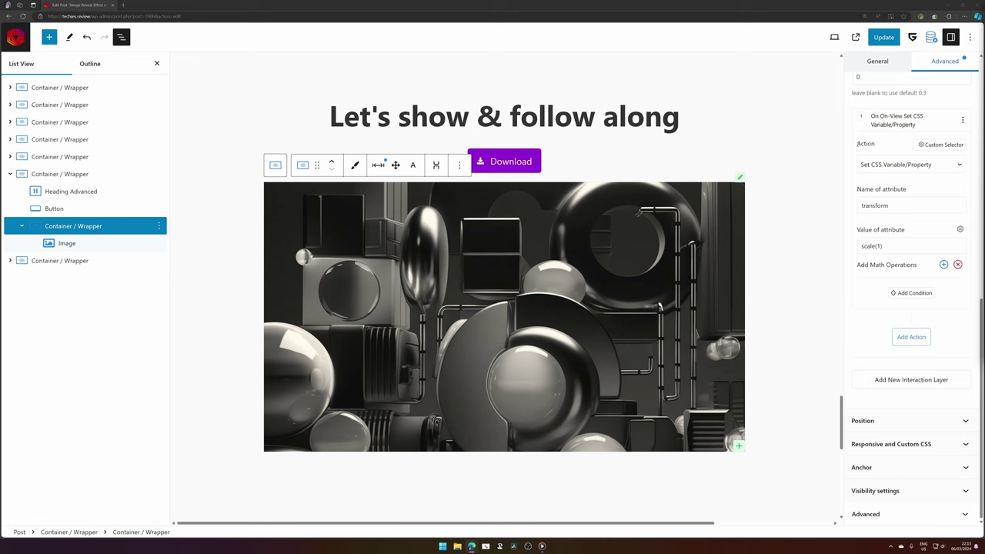
# - Switch the action to a custom selector and pick the Image block's ID in the CSS Selector Builder
pyautogui.click(931, 146)
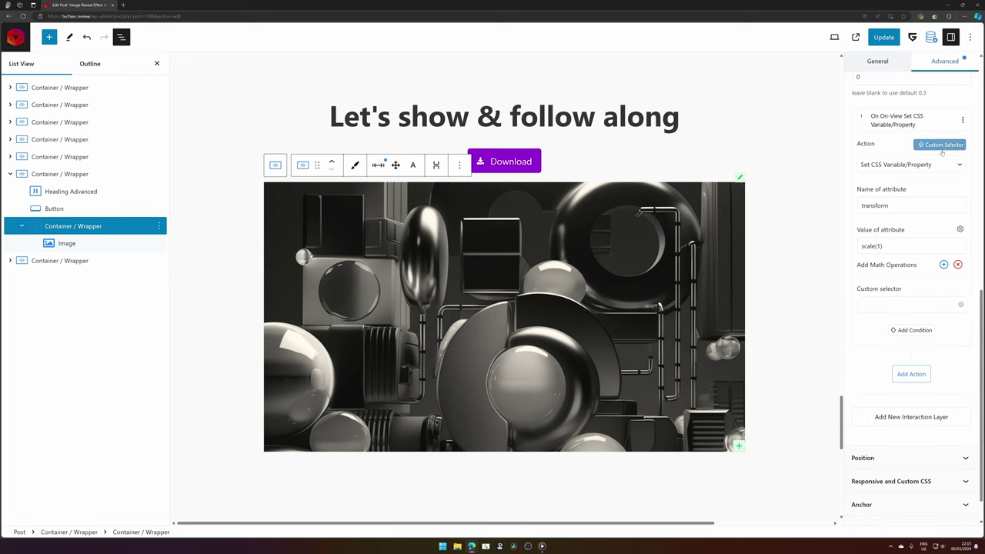
pyautogui.click(960, 304)
pyautogui.click(404, 219)
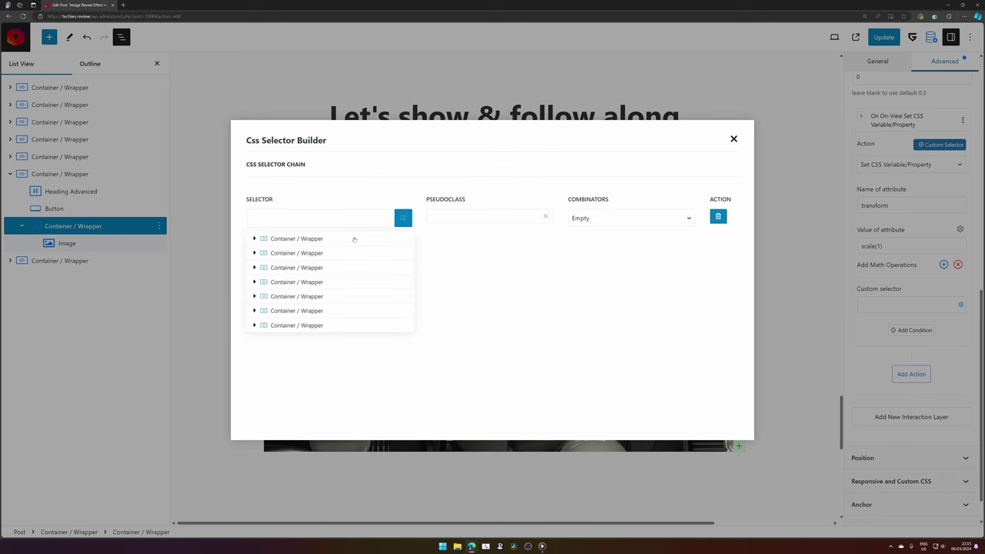
pyautogui.click(254, 310)
pyautogui.scroll(-1, 319, 248)
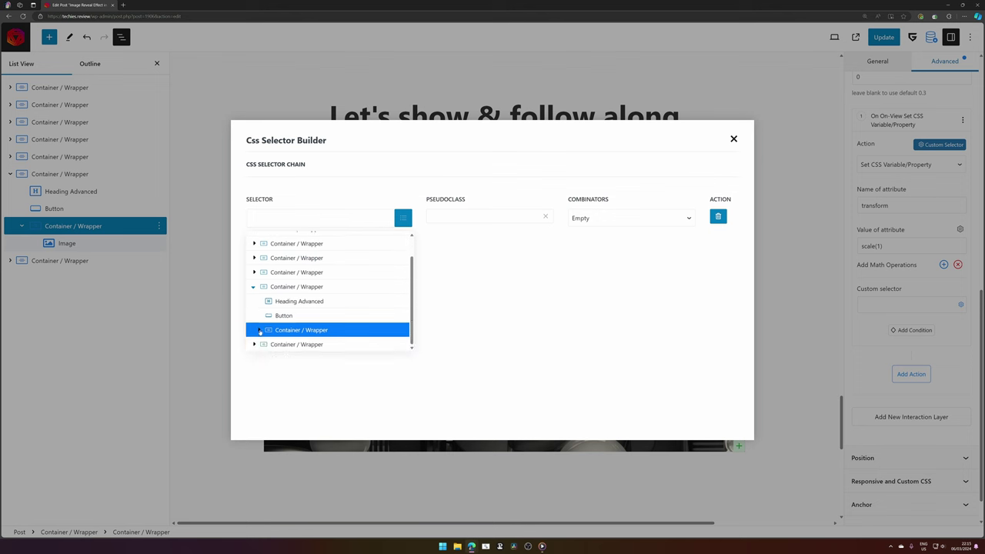
pyautogui.click(260, 330)
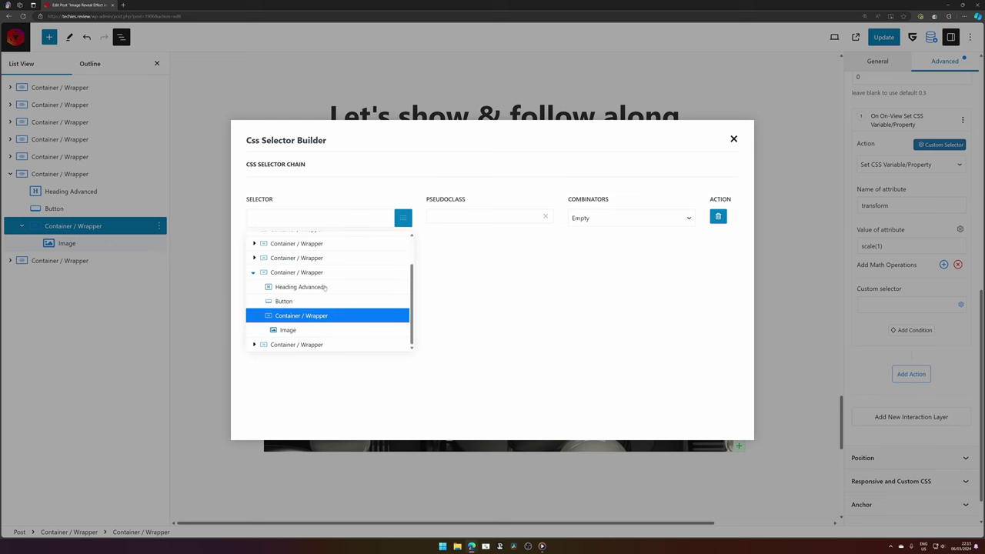
pyautogui.click(287, 331)
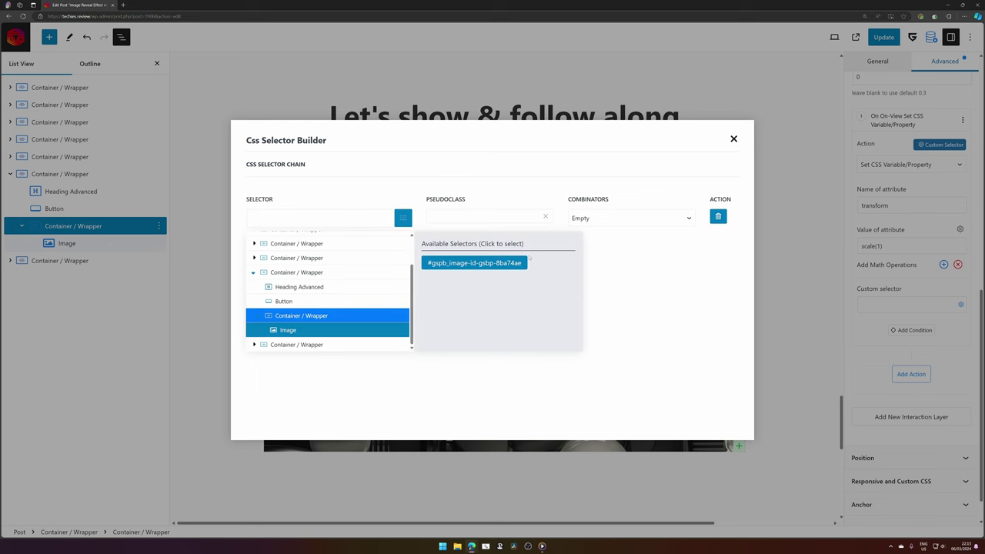
pyautogui.click(451, 263)
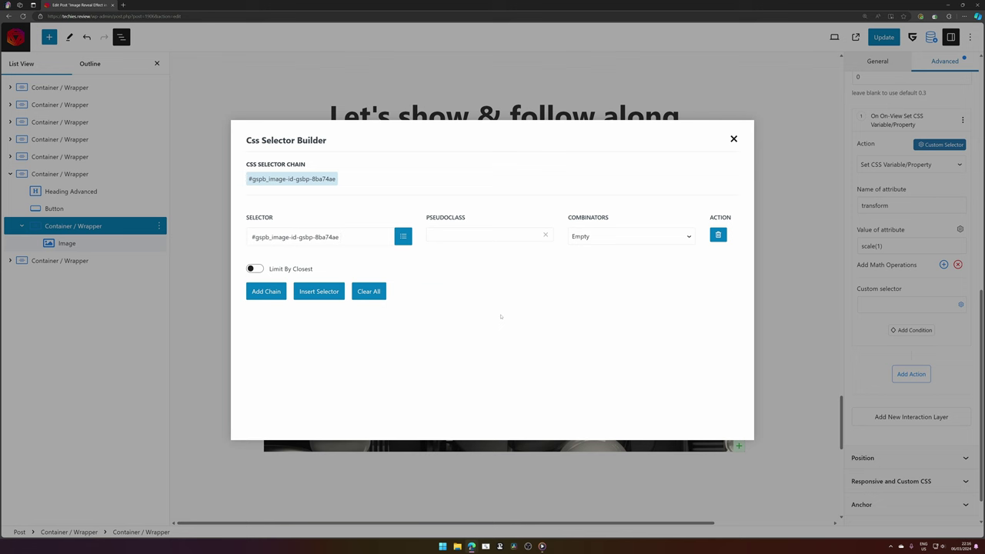
# - Append ' img' so the selector reads #gspb_image-id-gsbp-8ba74ae img
pyautogui.write('img')
pyautogui.moveTo(339, 237); pyautogui.dragTo(247, 239)
pyautogui.doubleClick(346, 237)
pyautogui.click(346, 237)
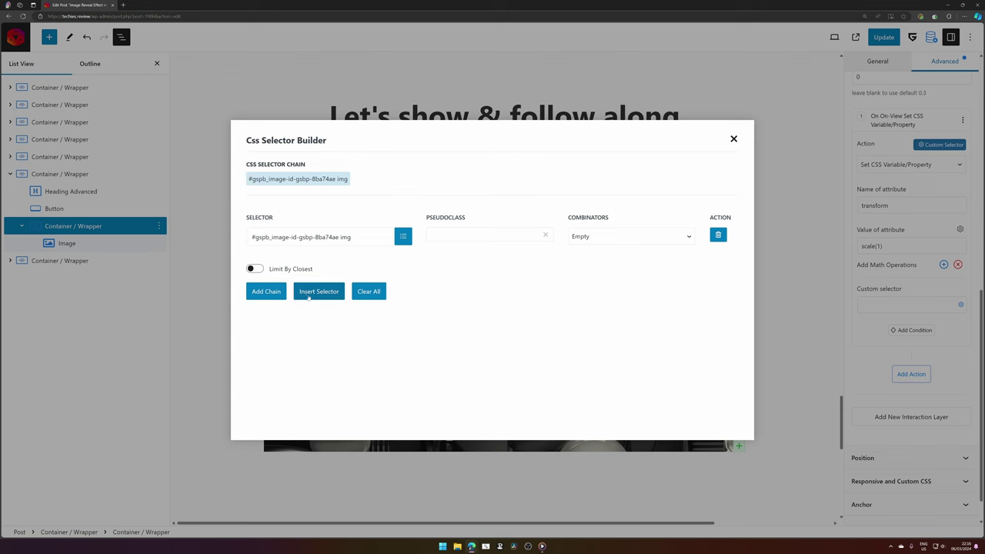
# - Apply the image selector, update the post, and view the grayscale image under 'Let's show & follow along'
pyautogui.click(311, 293)
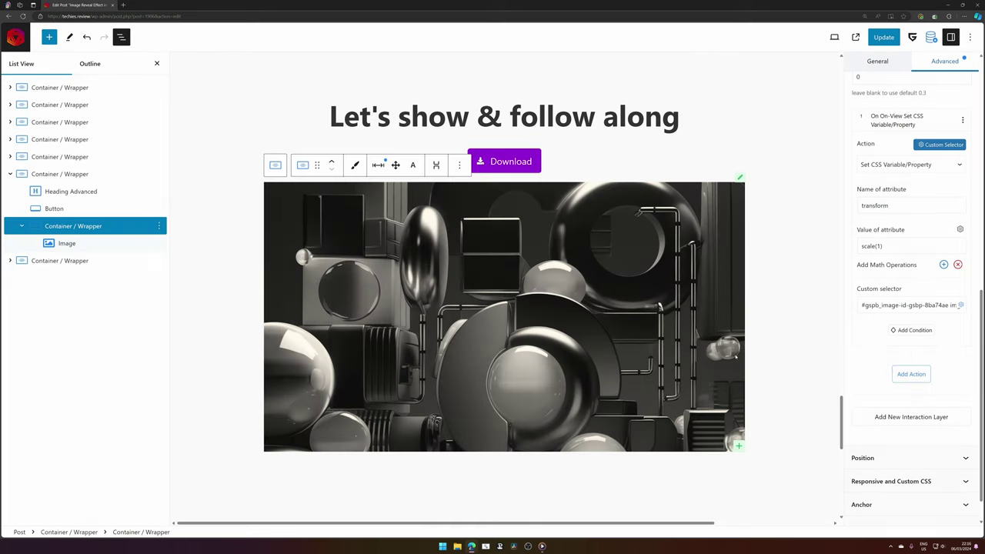
pyautogui.click(883, 37)
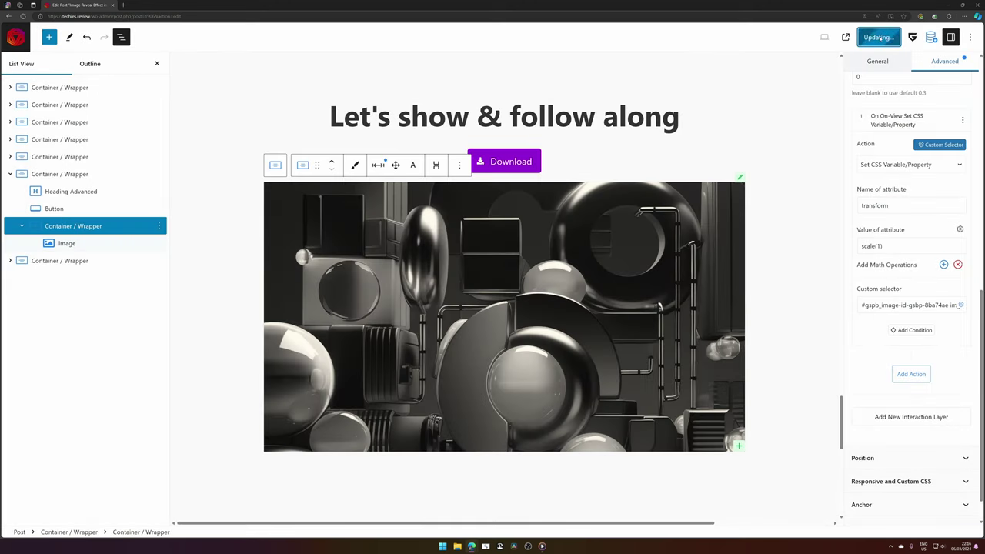
pyautogui.click(855, 36)
pyautogui.scroll(-5, 973, 129)
pyautogui.scroll(-15, 974, 129)
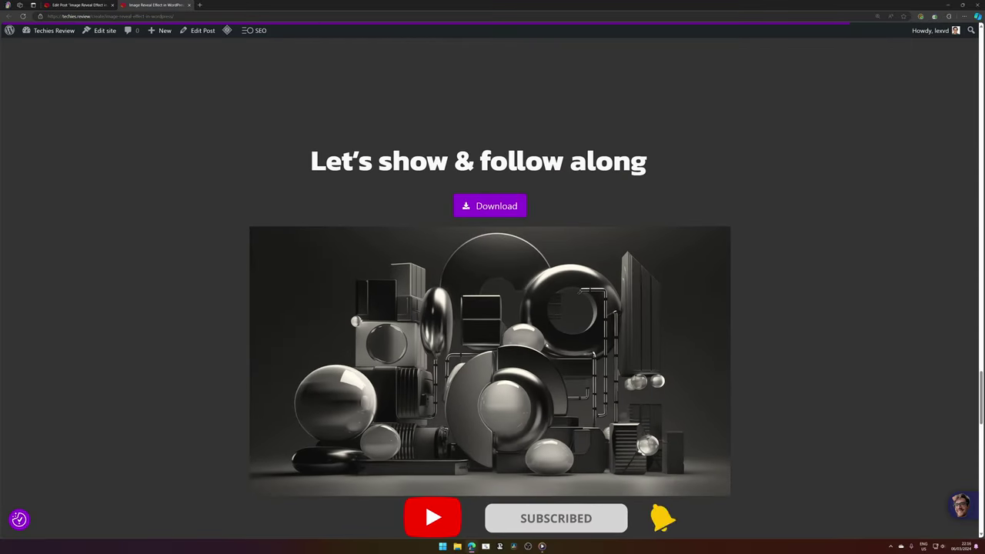
pyautogui.scroll(-1, 809, 228)
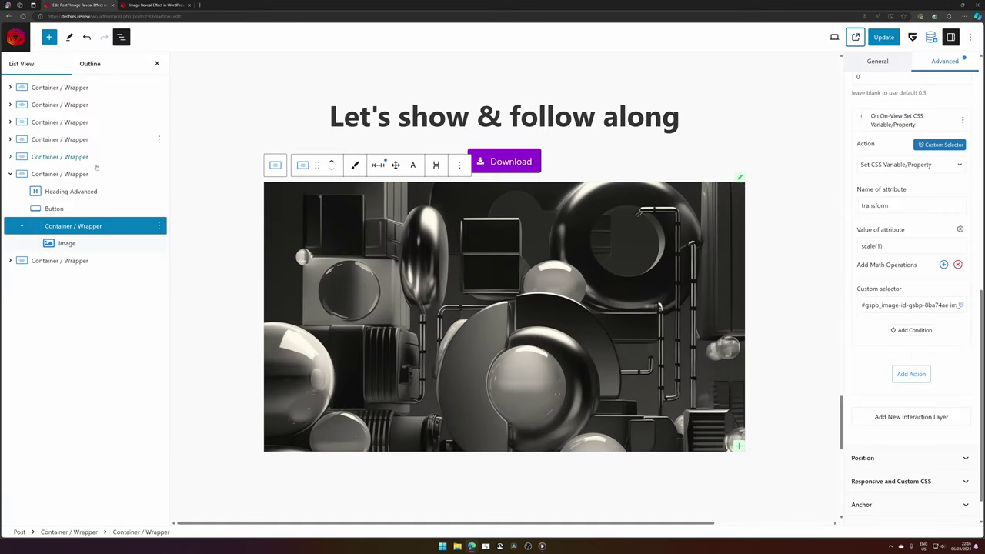
# - Give the Image block the clip path polygon(0 0, 100% 0, 100% 0%, 0 0%) so it is fully hidden
pyautogui.click(71, 244)
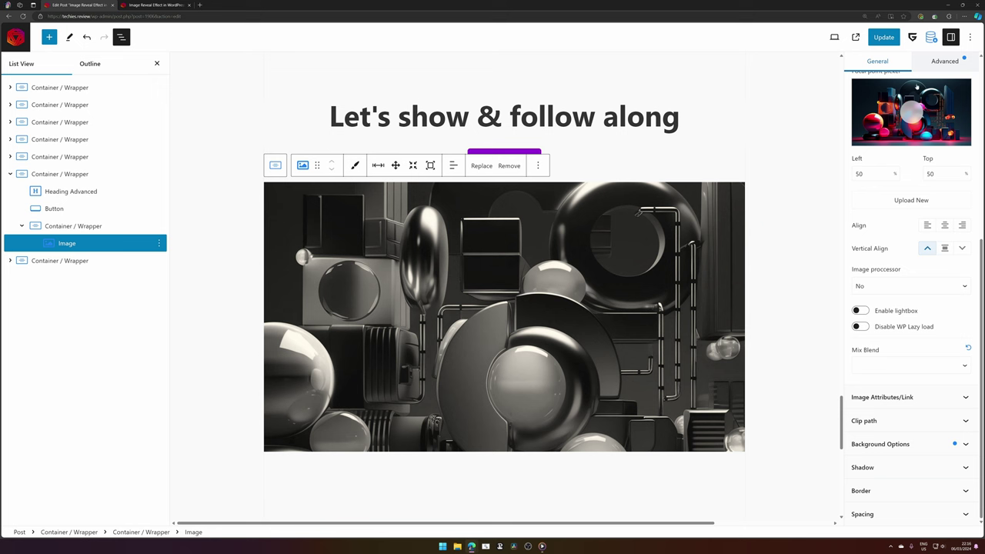
pyautogui.scroll(3, 917, 87)
pyautogui.click(946, 137)
pyautogui.click(893, 397)
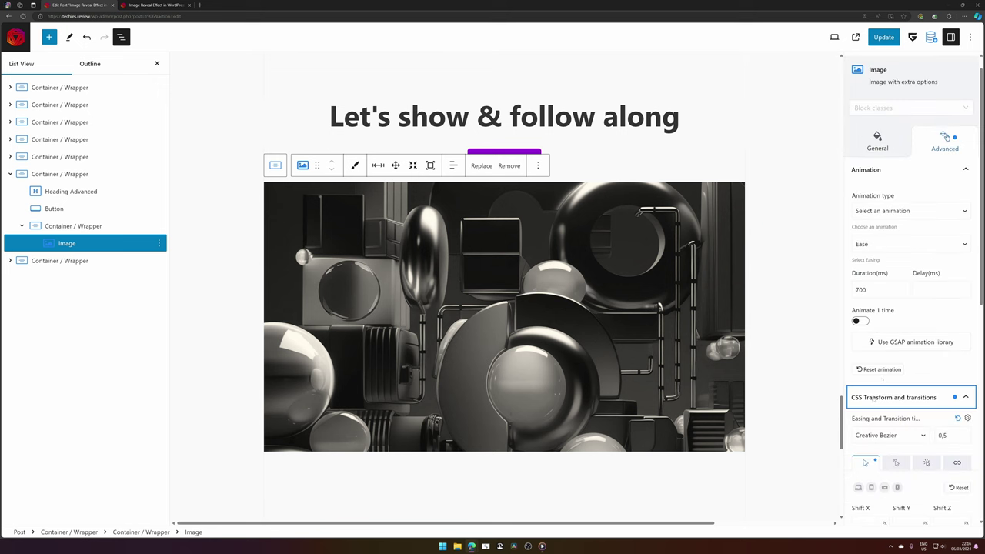
pyautogui.scroll(-5, 883, 375)
pyautogui.scroll(-1, 883, 375)
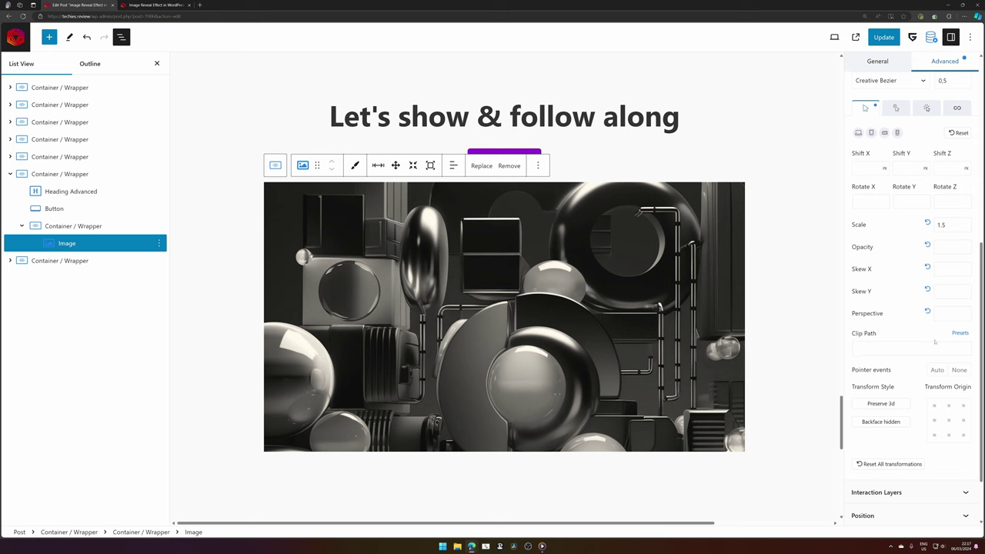
pyautogui.click(880, 348)
pyautogui.write('polygon(0 0, 100% 0, 100% 0%, 0 0%)')
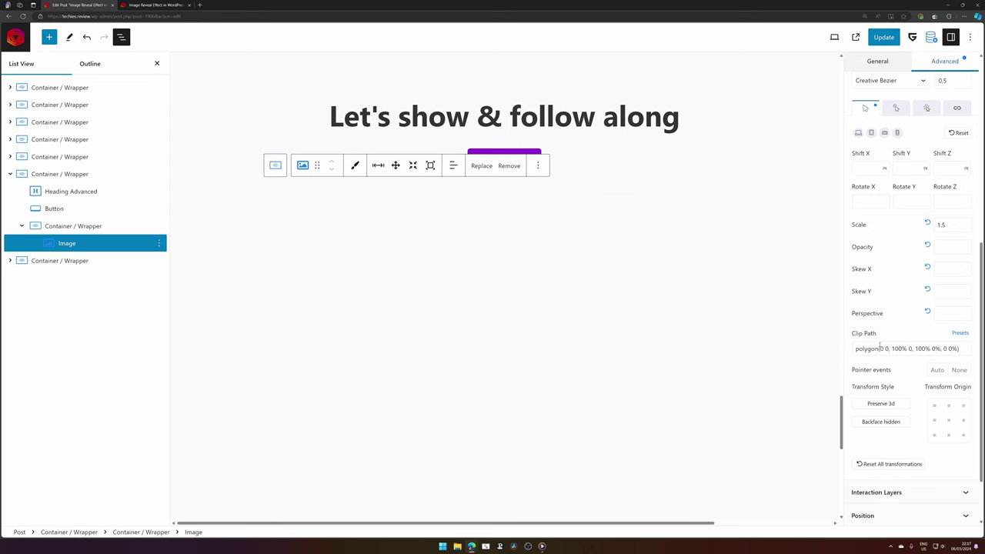
pyautogui.moveTo(856, 349); pyautogui.dragTo(959, 351)
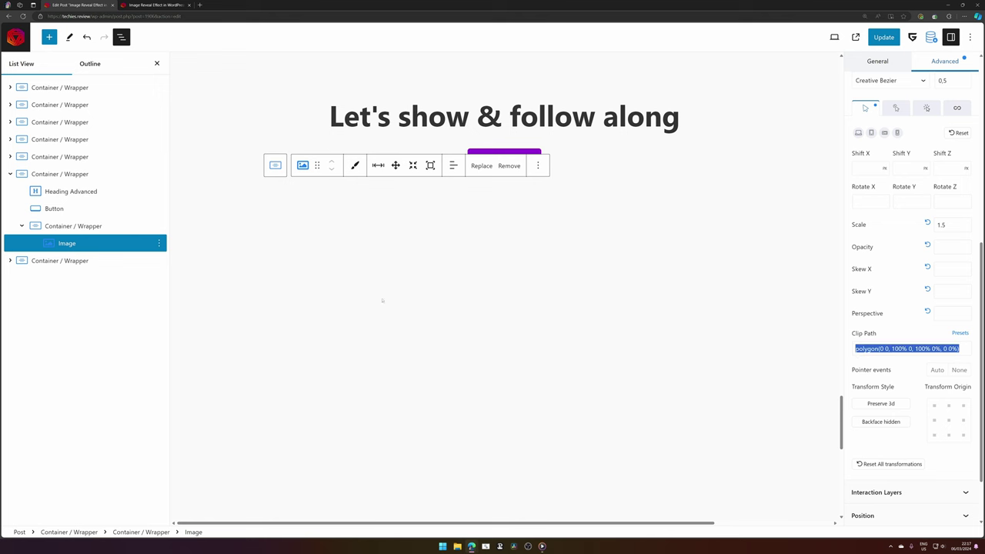
# - Add a second Set CSS Variable/Property action to the parent container's on-view interaction layer
pyautogui.click(64, 227)
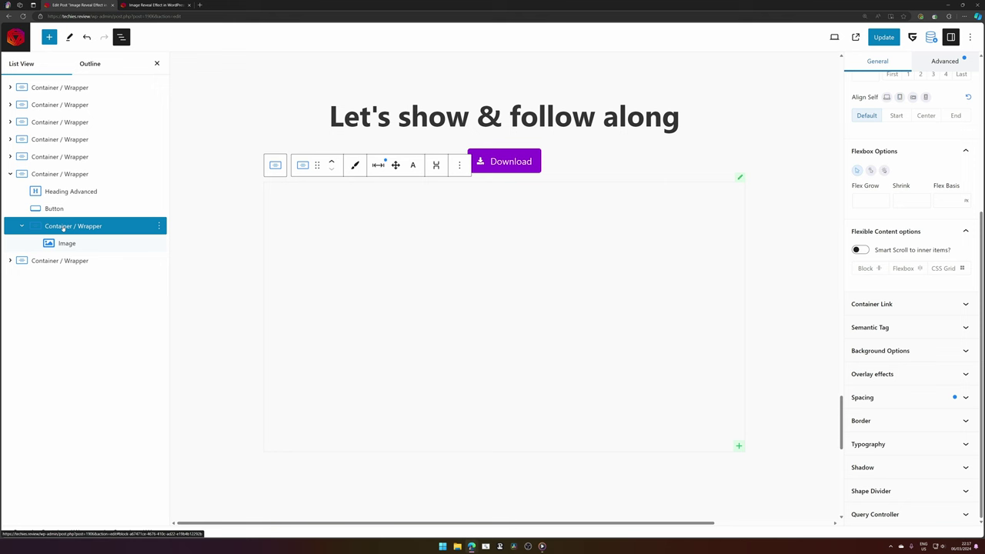
pyautogui.click(954, 66)
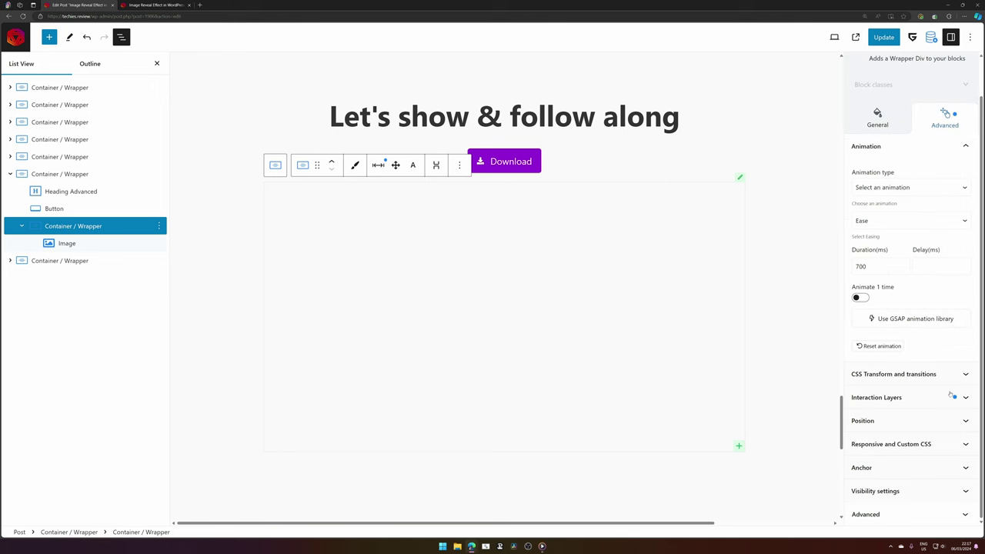
pyautogui.click(910, 398)
pyautogui.scroll(-2, 893, 308)
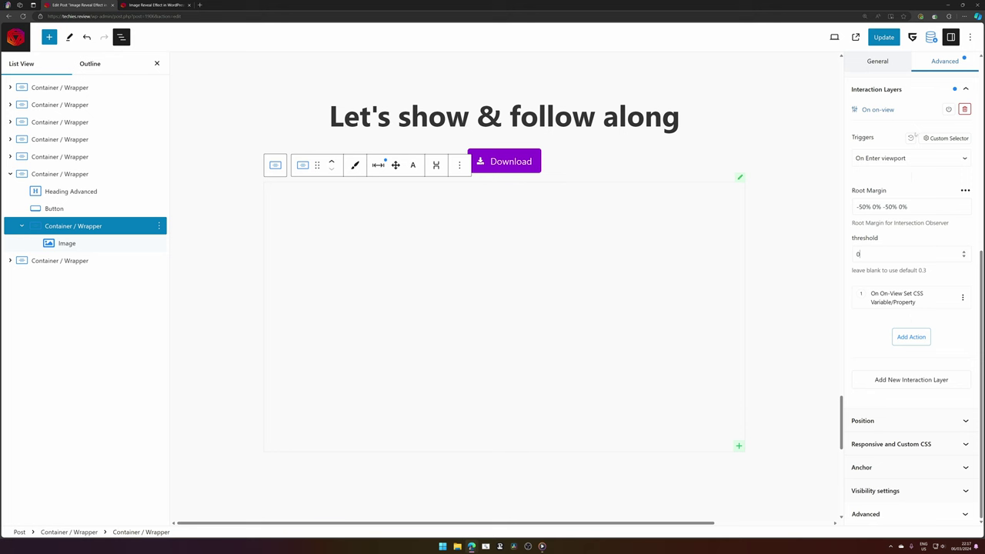
pyautogui.click(912, 337)
pyautogui.click(911, 360)
pyautogui.click(893, 415)
pyautogui.scroll(-2, 908, 370)
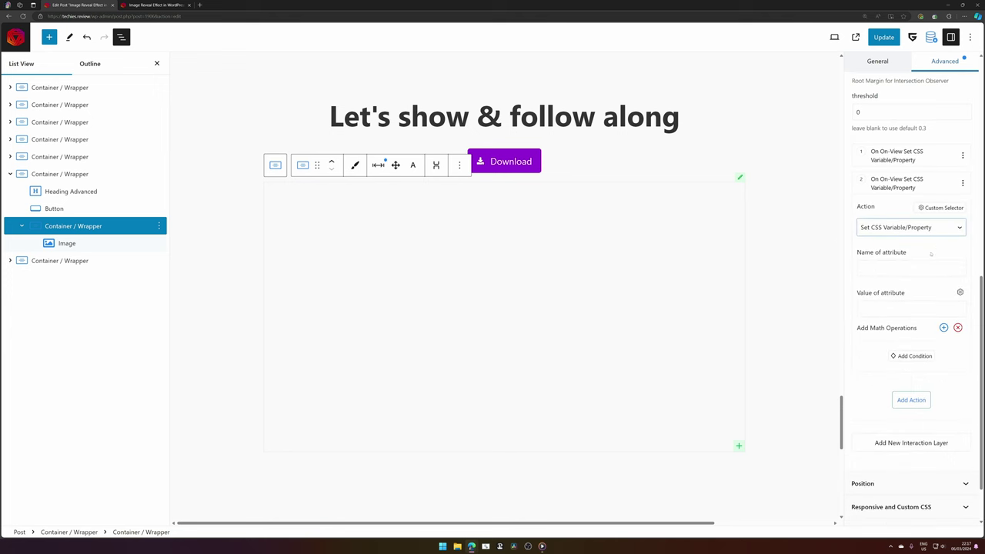
# - Set the action's property to clip-path with value polygon(0 0, 100% 0, 100% 100%, 0 100%)
pyautogui.click(891, 266)
pyautogui.write('clip-path')
pyautogui.click(911, 309)
pyautogui.hotkey('ctrl', 'v')
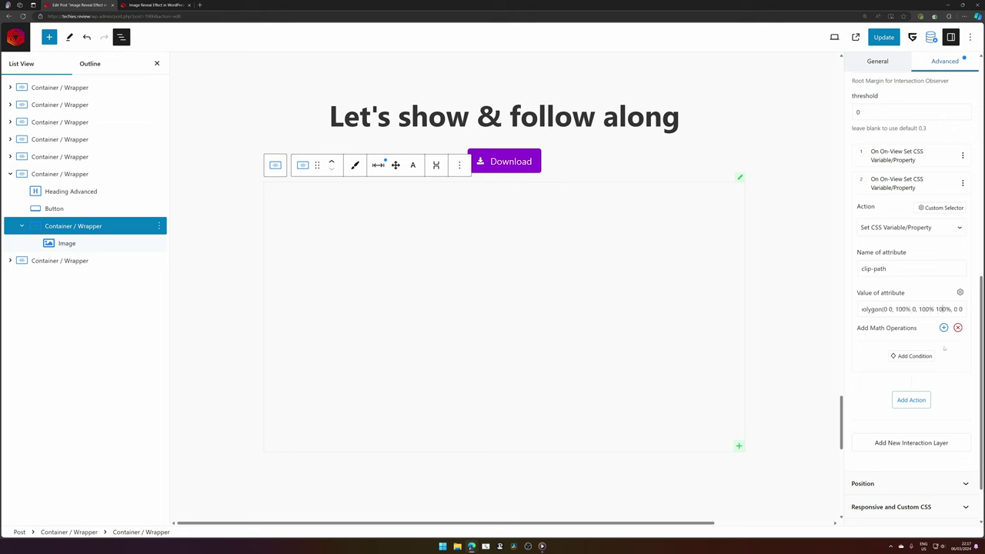
pyautogui.write('100%)')
pyautogui.hotkey('ctrl', 'shift', 'Left')
pyautogui.hotkey('ctrl', 'shift', 'Left')
pyautogui.hotkey('ctrl', 'shift', 'Left')
pyautogui.hotkey('ctrl', 'shift', 'Left')
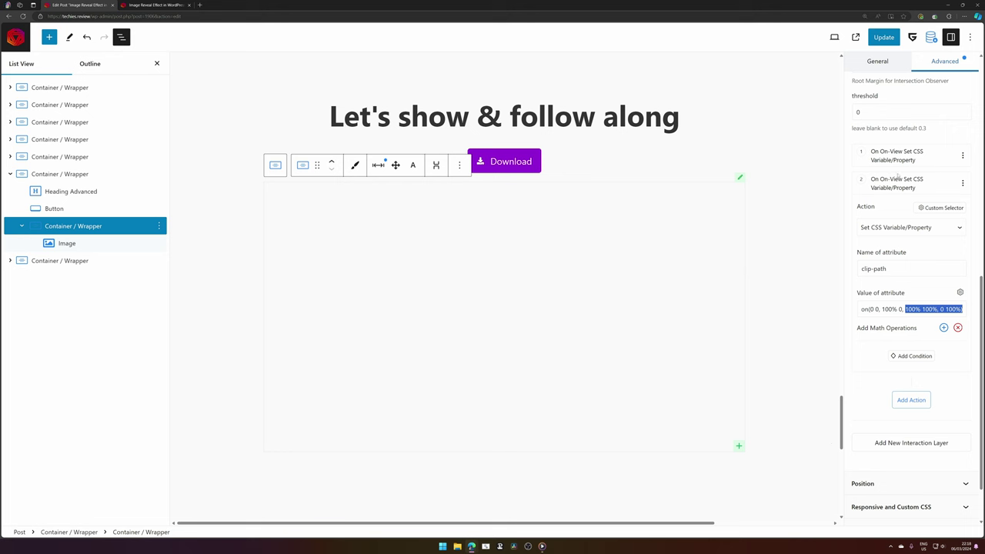
# - Copy the first action's selector into the second action's custom selector: #gspb_image-id-gsbp-8ba74ae img
pyautogui.click(912, 154)
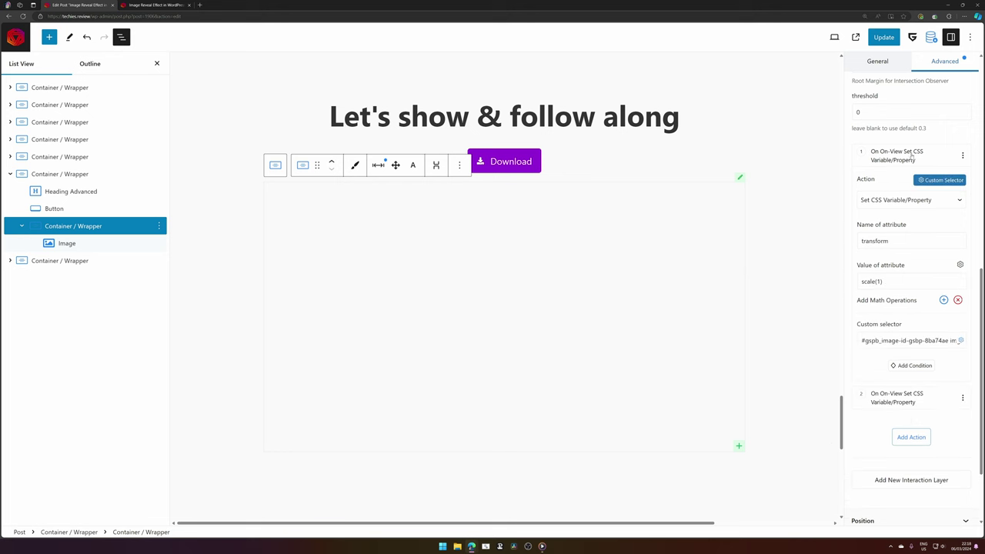
pyautogui.tripleClick(897, 341)
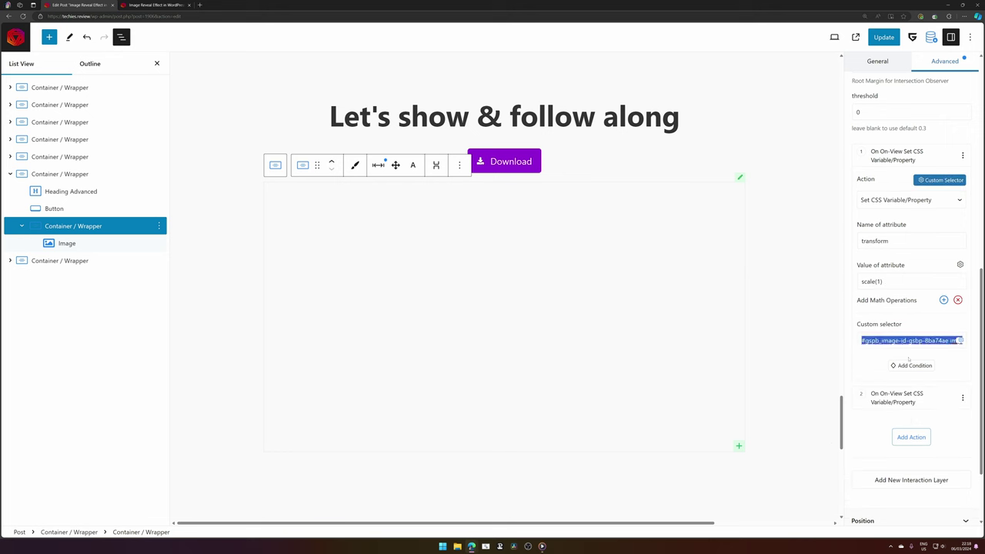
pyautogui.click(914, 397)
pyautogui.click(944, 207)
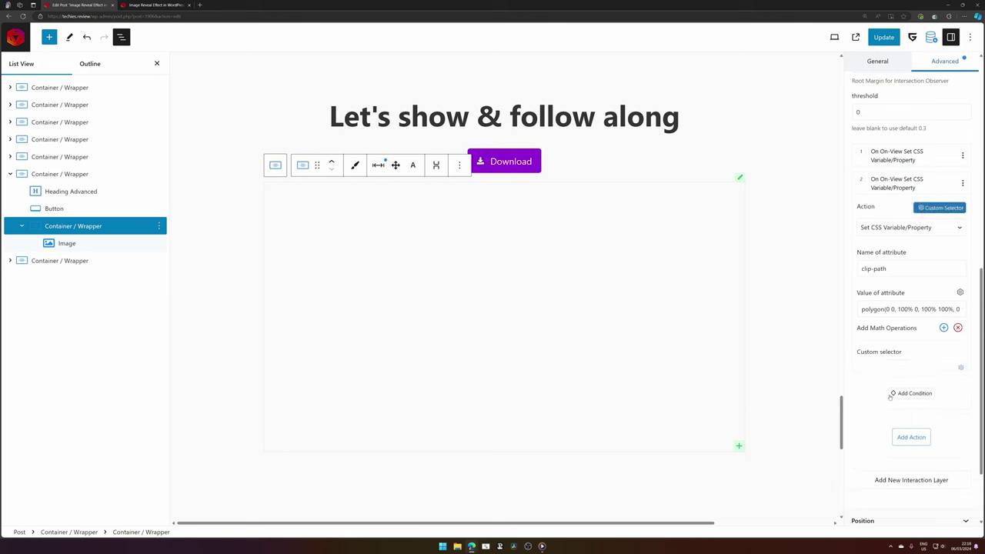
pyautogui.hotkey('ctrl', 'v')
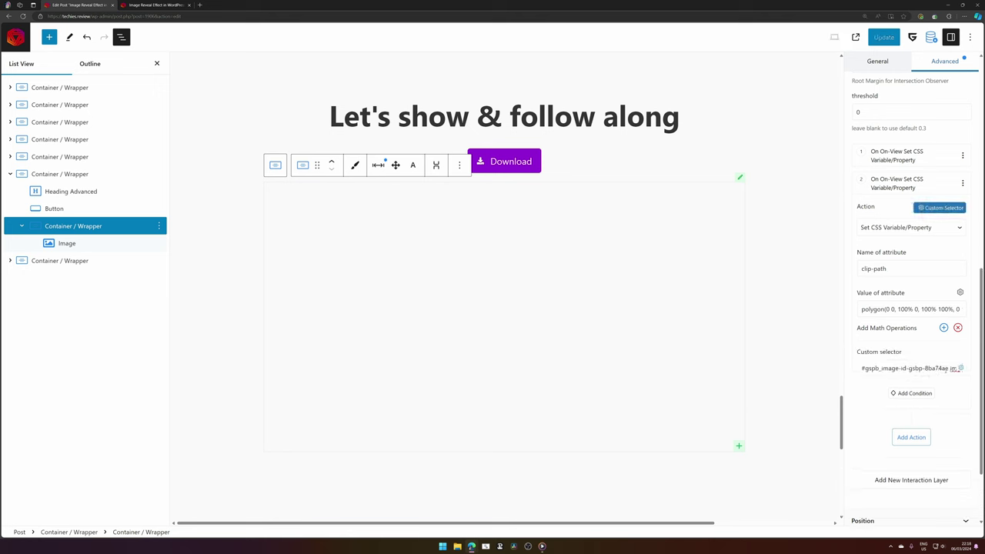
# - Update the post, scroll the live page through the image reveal, and play the Wohoo! confetti video
pyautogui.click(884, 37)
pyautogui.hotkey('ctrl', 'Tab')
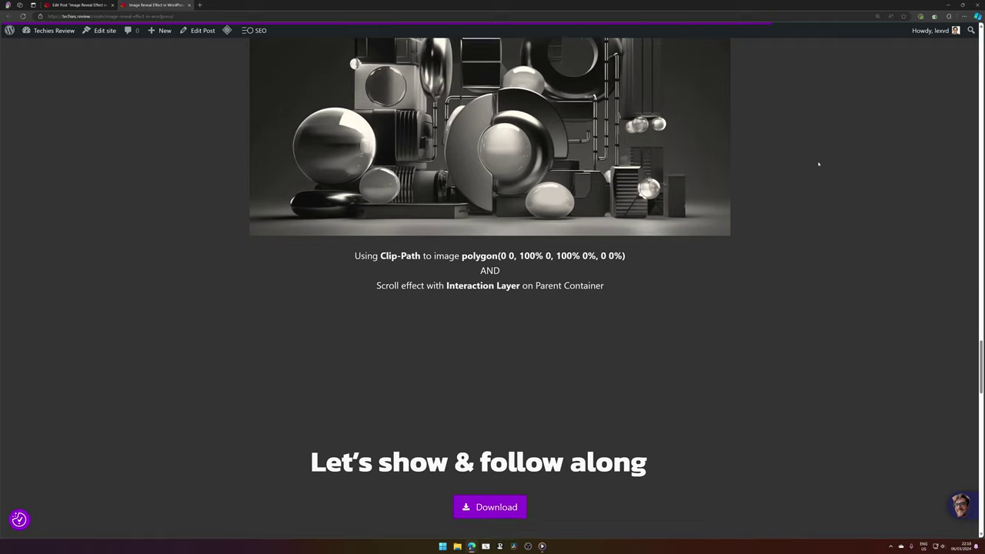
pyautogui.scroll(-4, 818, 163)
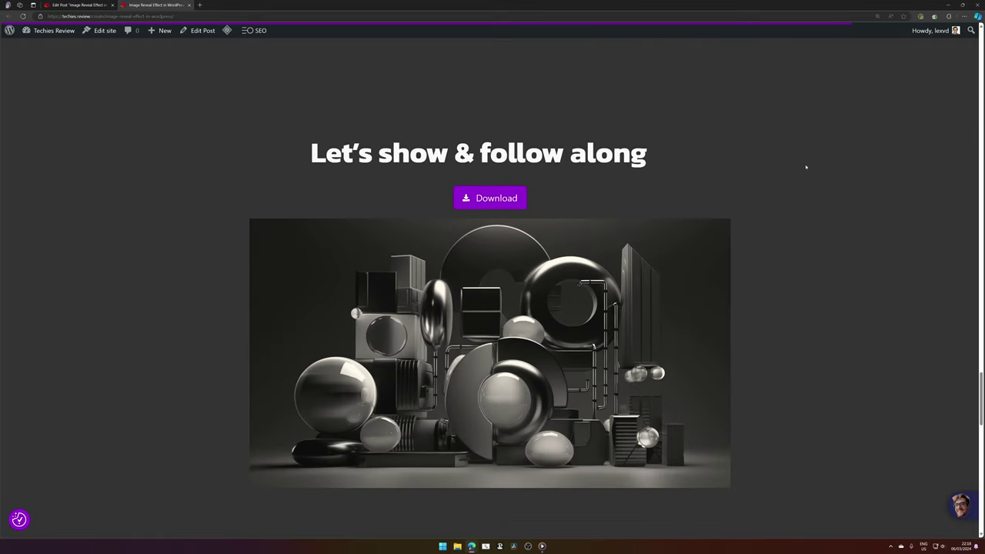
pyautogui.scroll(1, 806, 167)
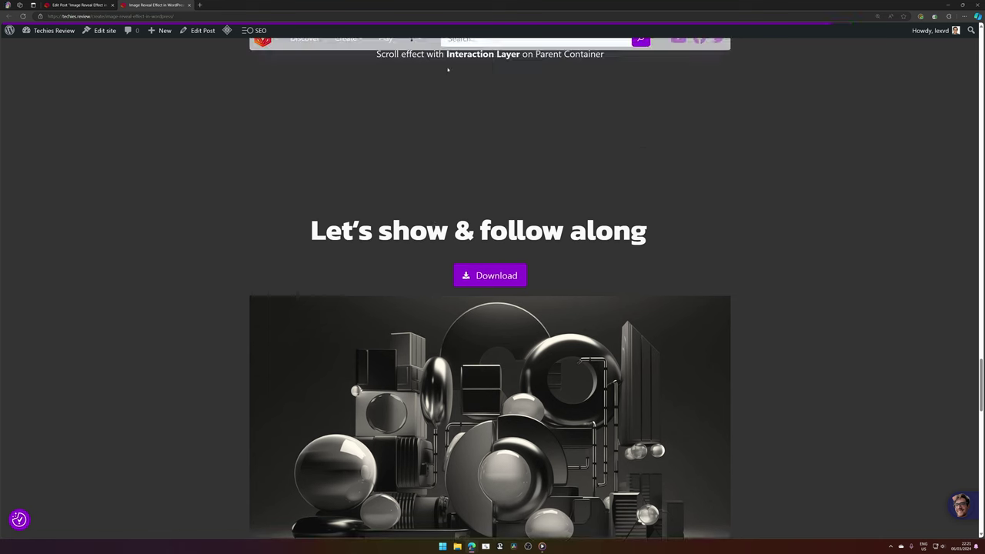
pyautogui.scroll(-5, 806, 167)
pyautogui.scroll(-4, 434, 88)
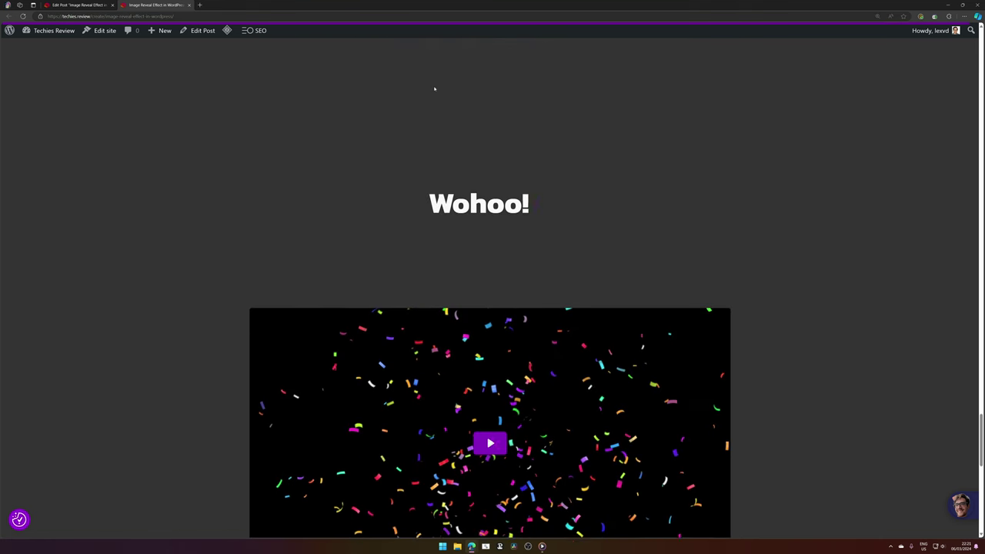
pyautogui.click(479, 288)
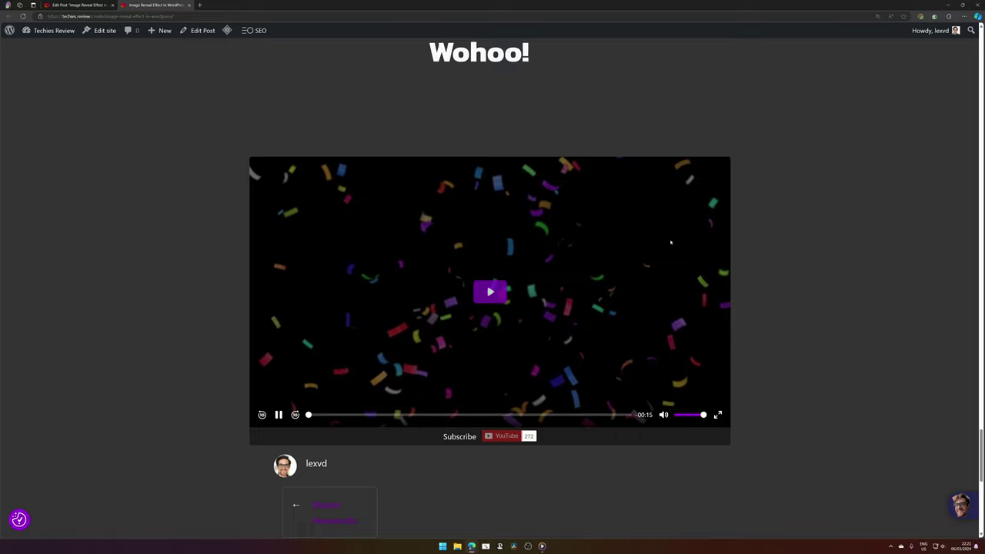